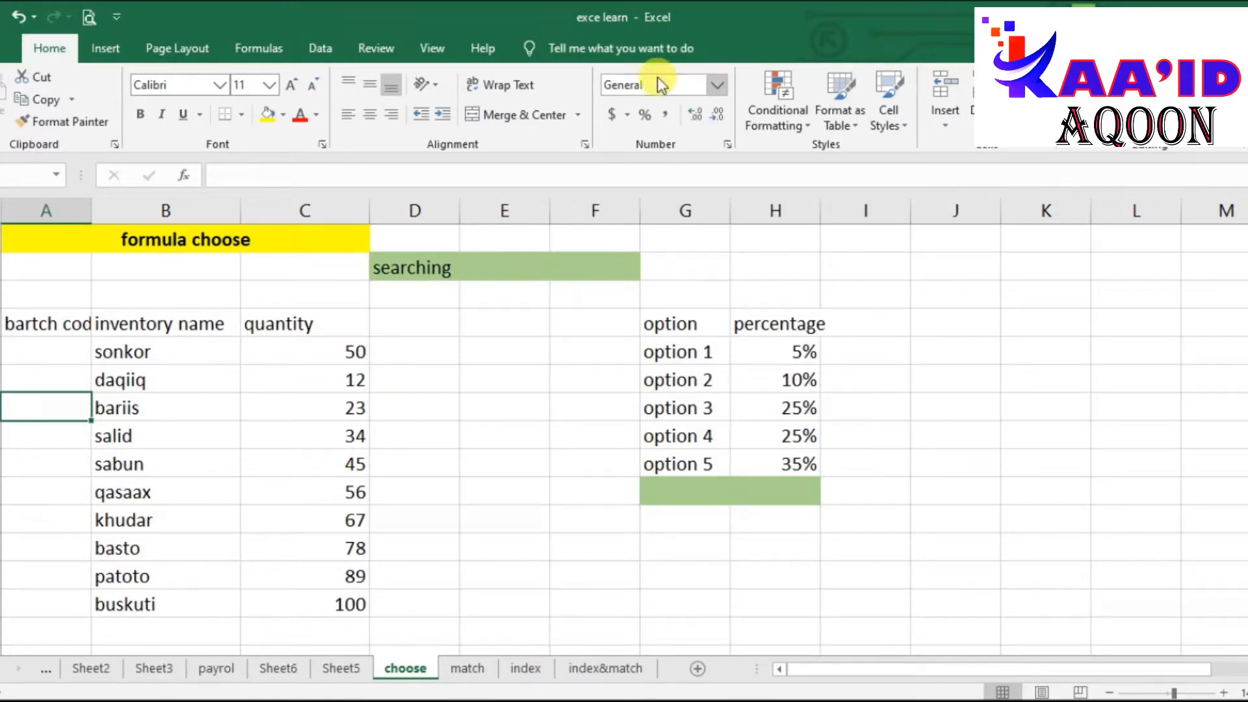
pyautogui.click(231, 240)
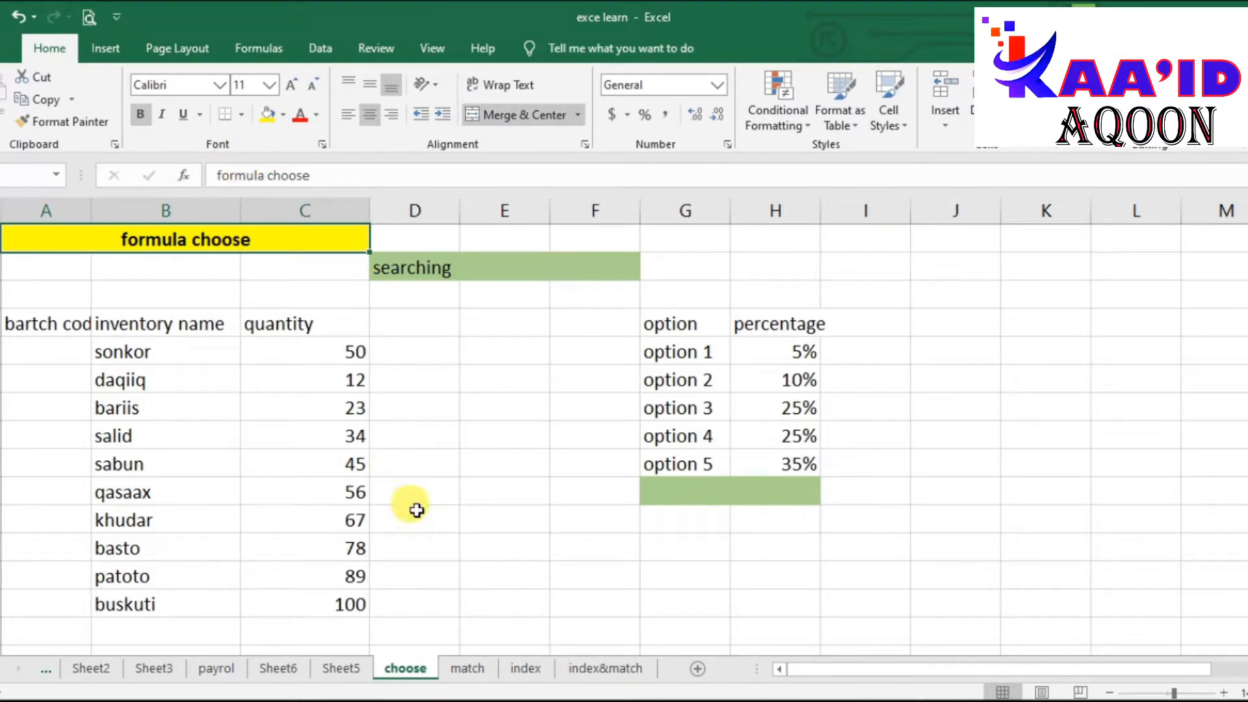
pyautogui.click(468, 669)
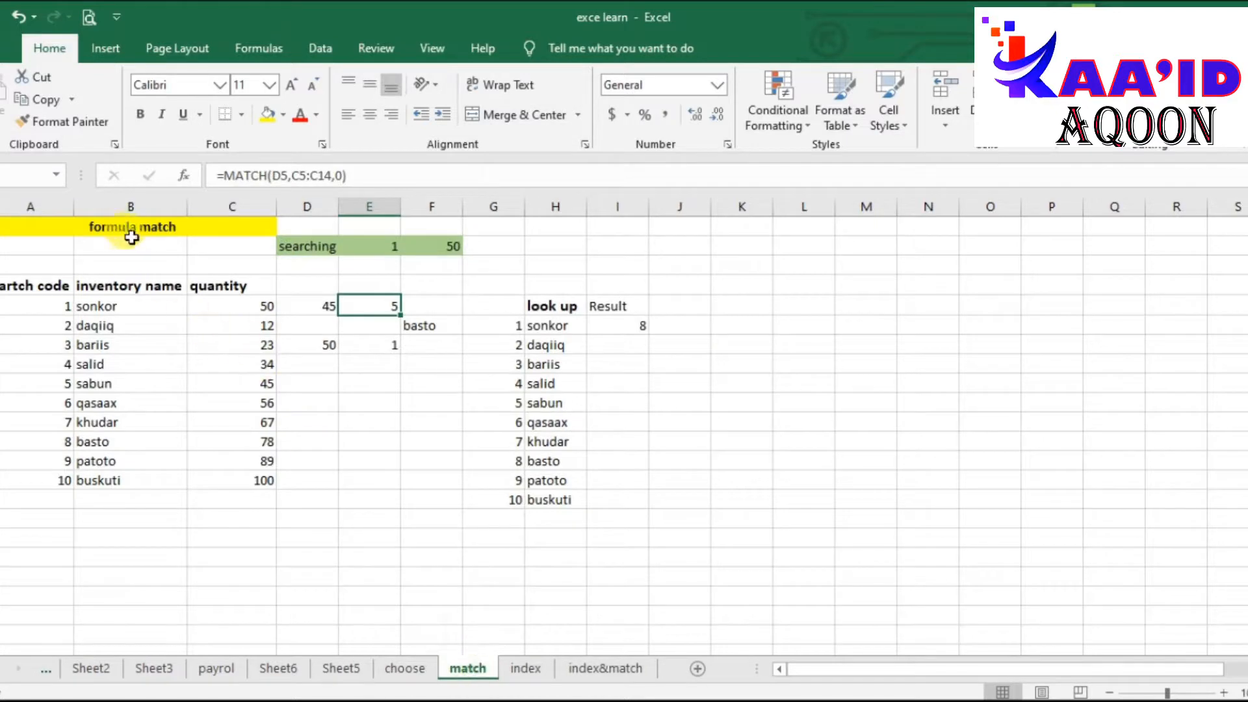
pyautogui.click(404, 670)
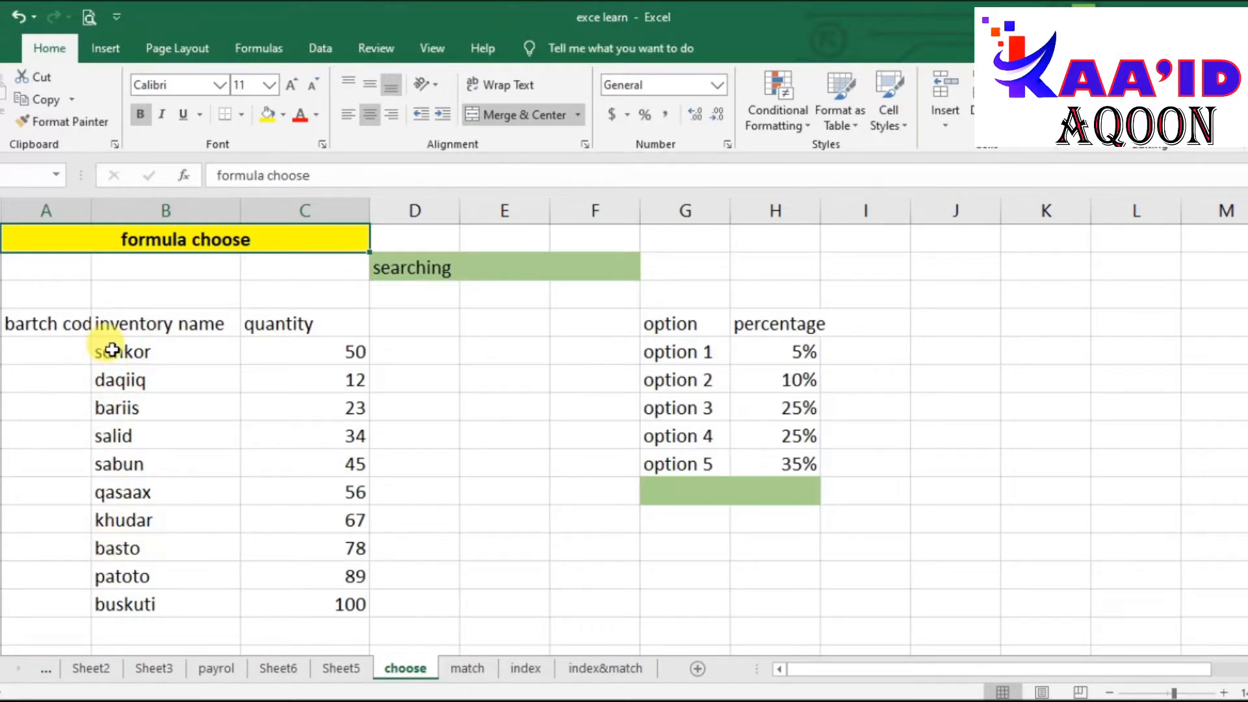
pyautogui.moveTo(173, 351); pyautogui.dragTo(178, 602)
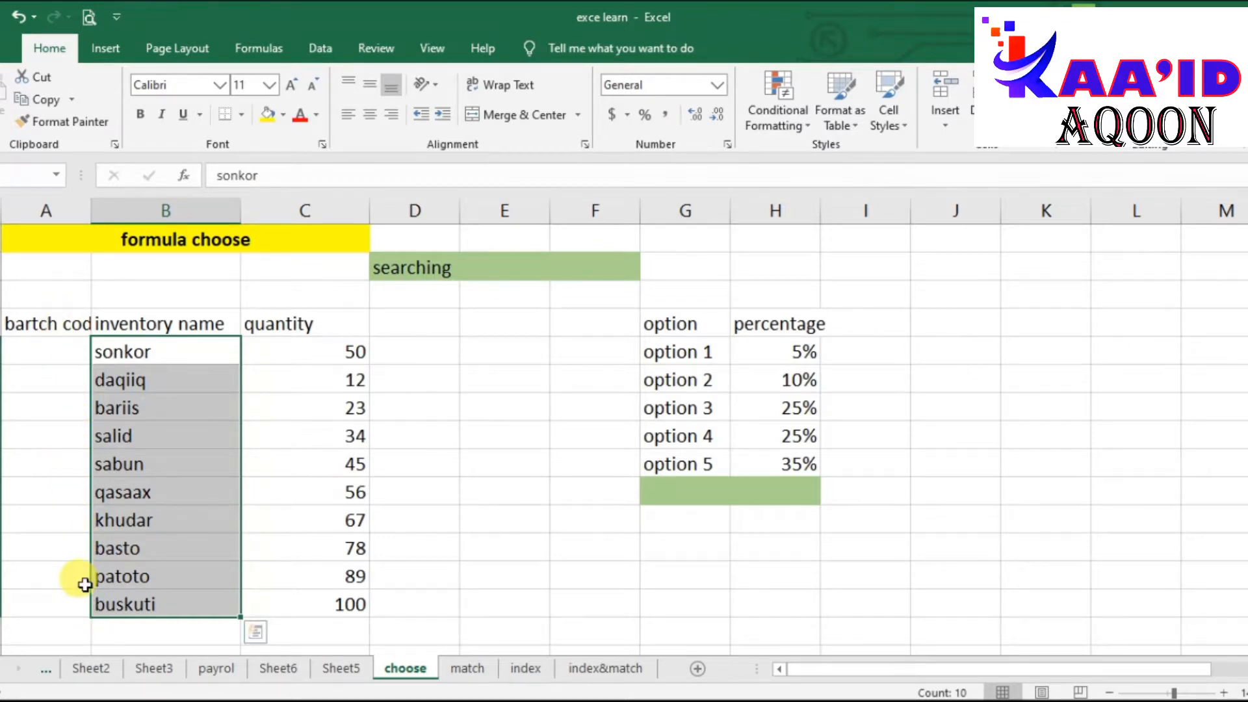
# Enter 1 and 2 as the batch codes for sonkor and daqiiq in A5 and A6.
pyautogui.click(74, 355)
pyautogui.write('1')
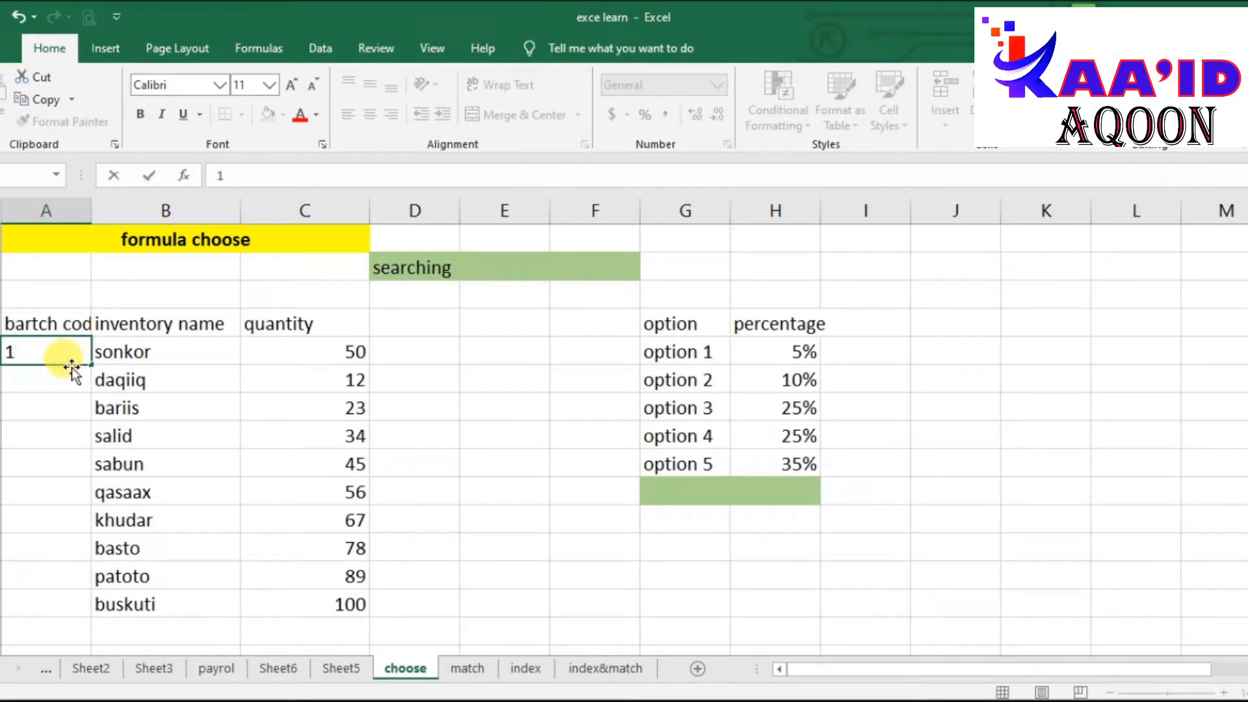
pyautogui.click(70, 383)
pyautogui.write('2')
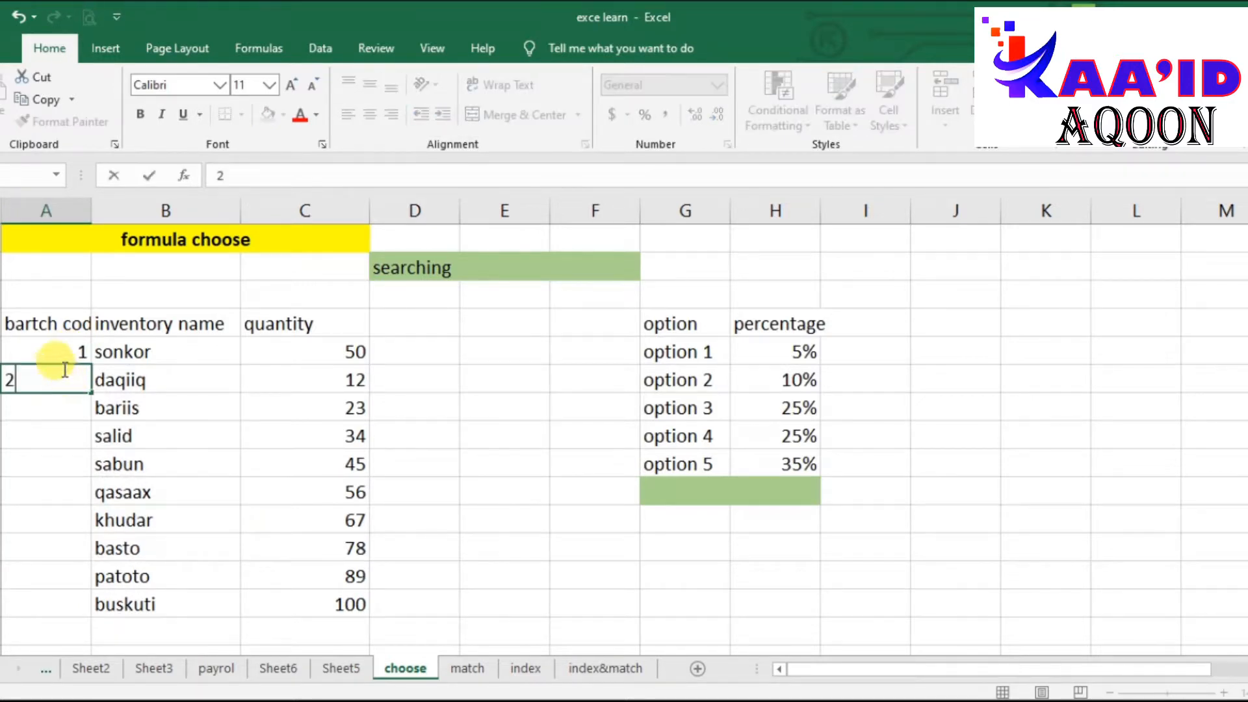
pyautogui.click(52, 353)
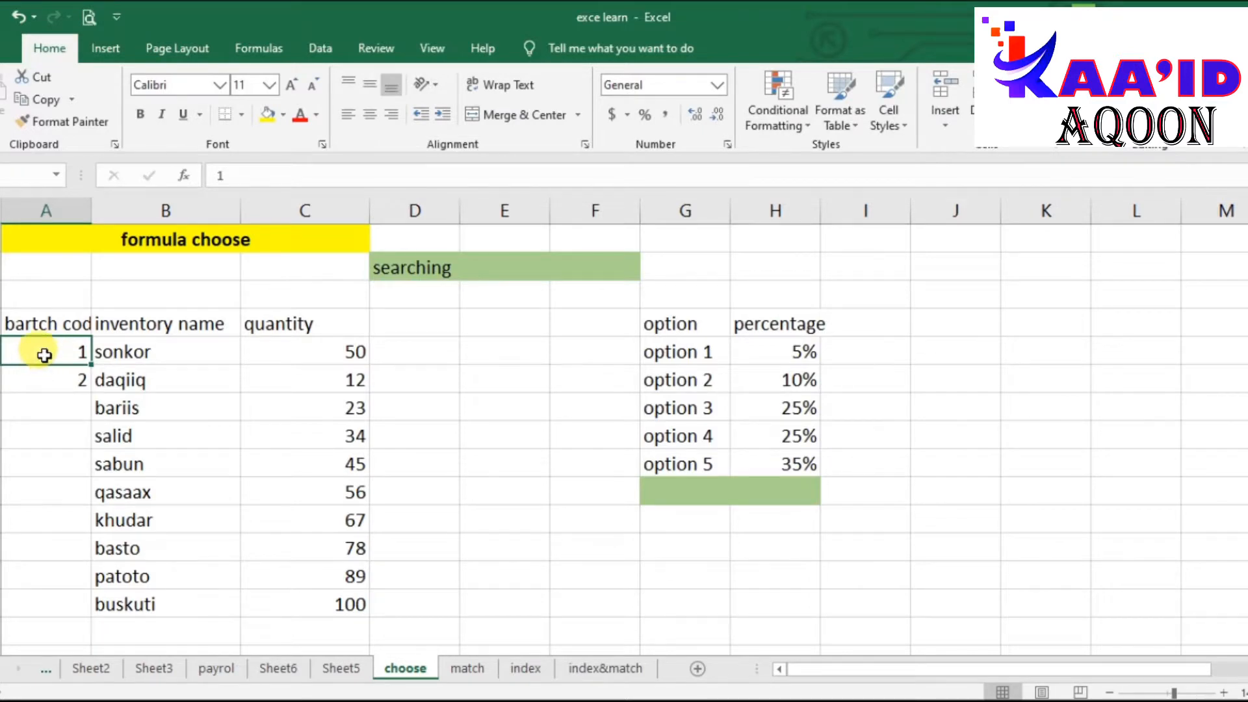
# Extend the batch code series from A5:A6 down to buskuti in A14, numbering the items through 10.
pyautogui.moveTo(45, 362); pyautogui.dragTo(48, 377)
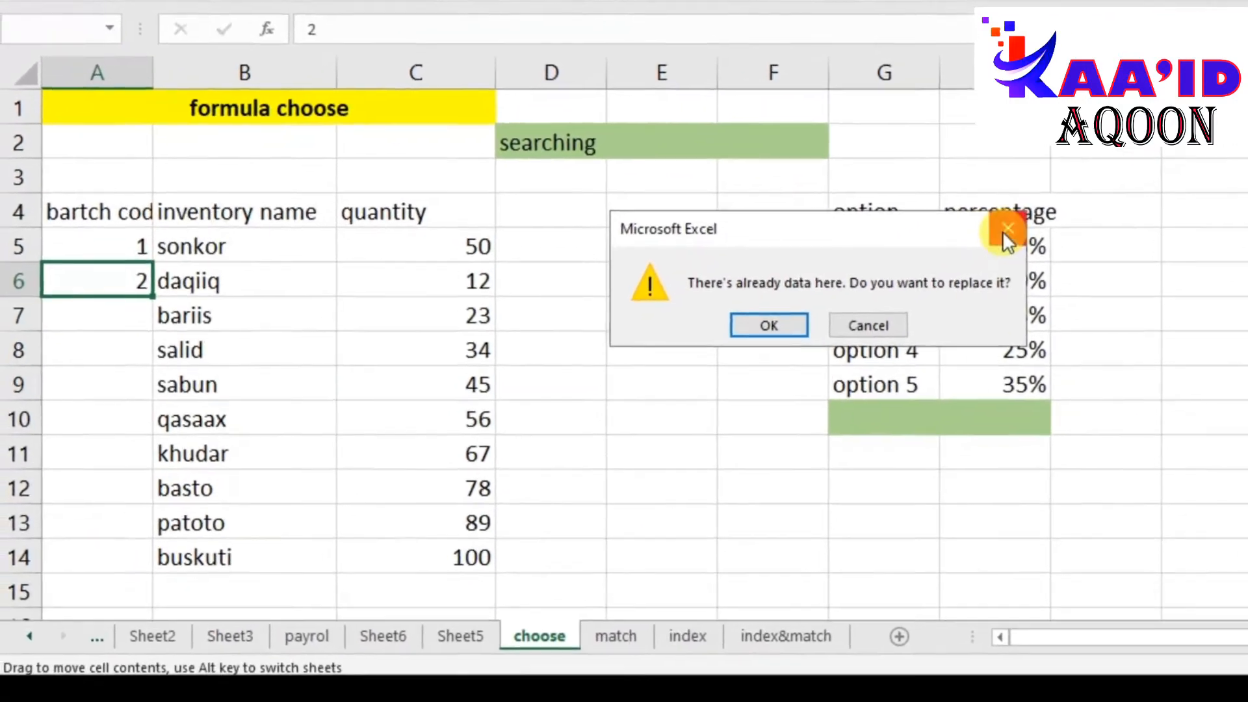
pyautogui.click(1005, 233)
pyautogui.click(117, 246)
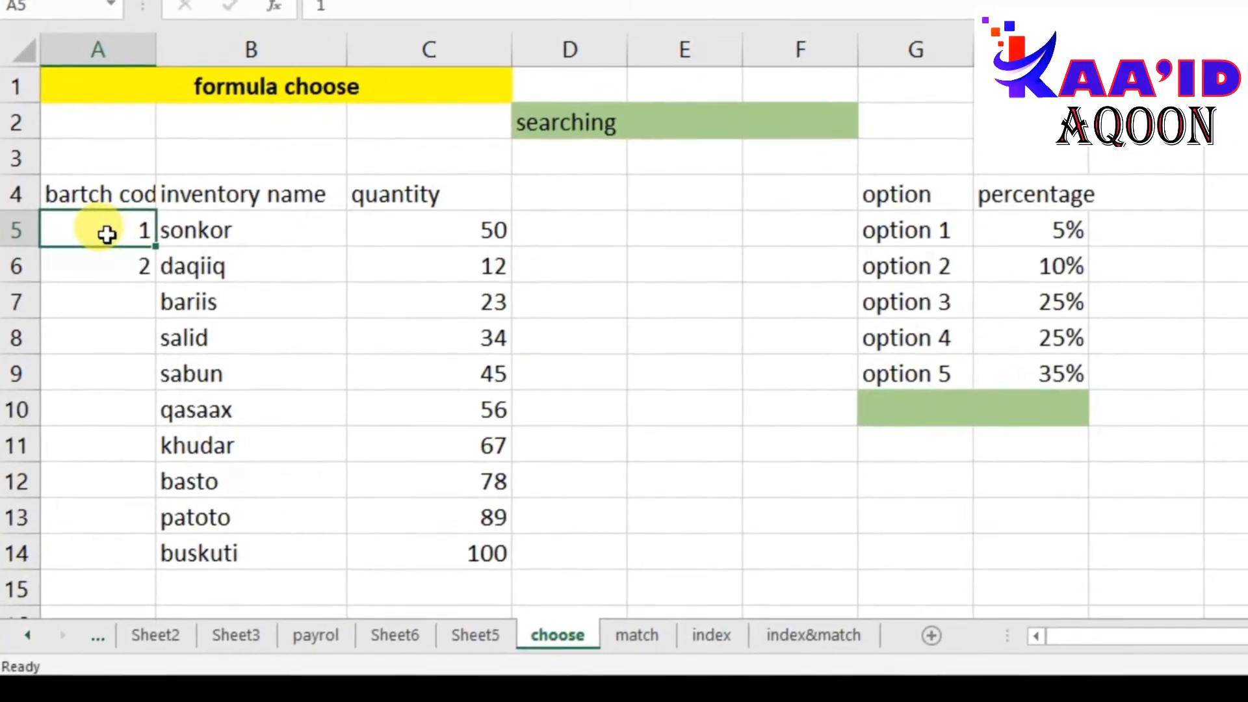
pyautogui.moveTo(106, 235); pyautogui.dragTo(101, 257)
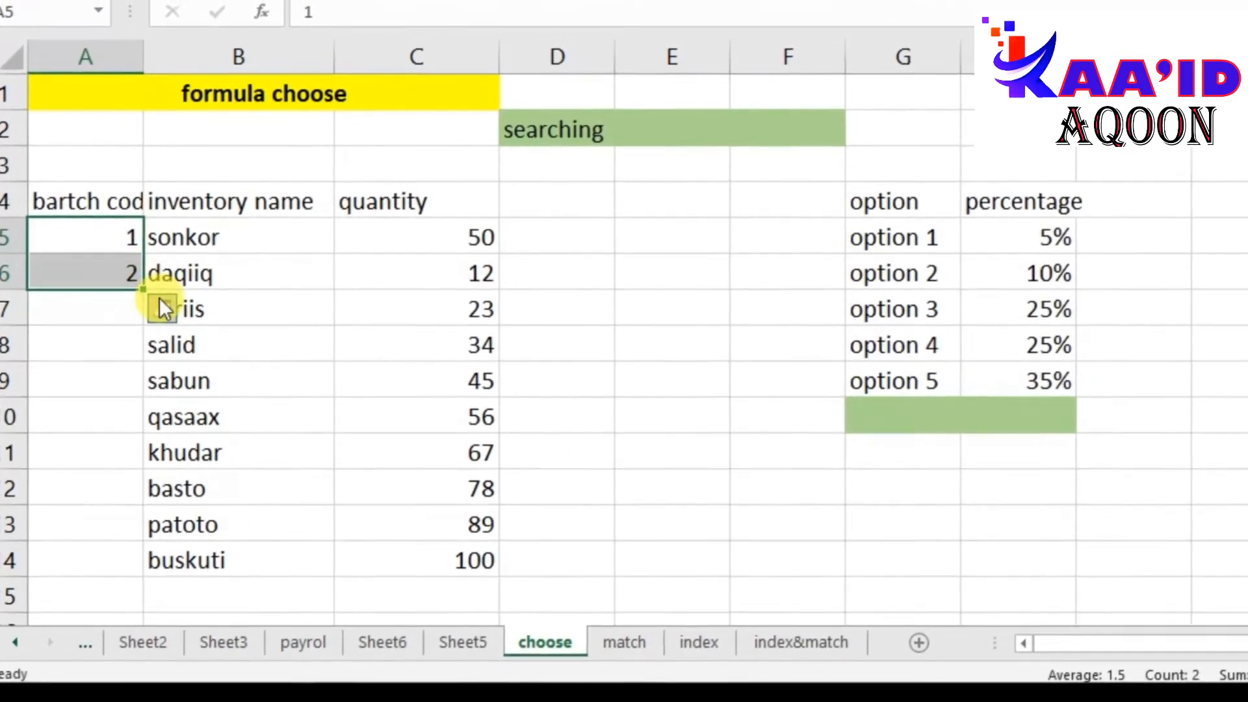
pyautogui.moveTo(141, 291); pyautogui.dragTo(117, 566)
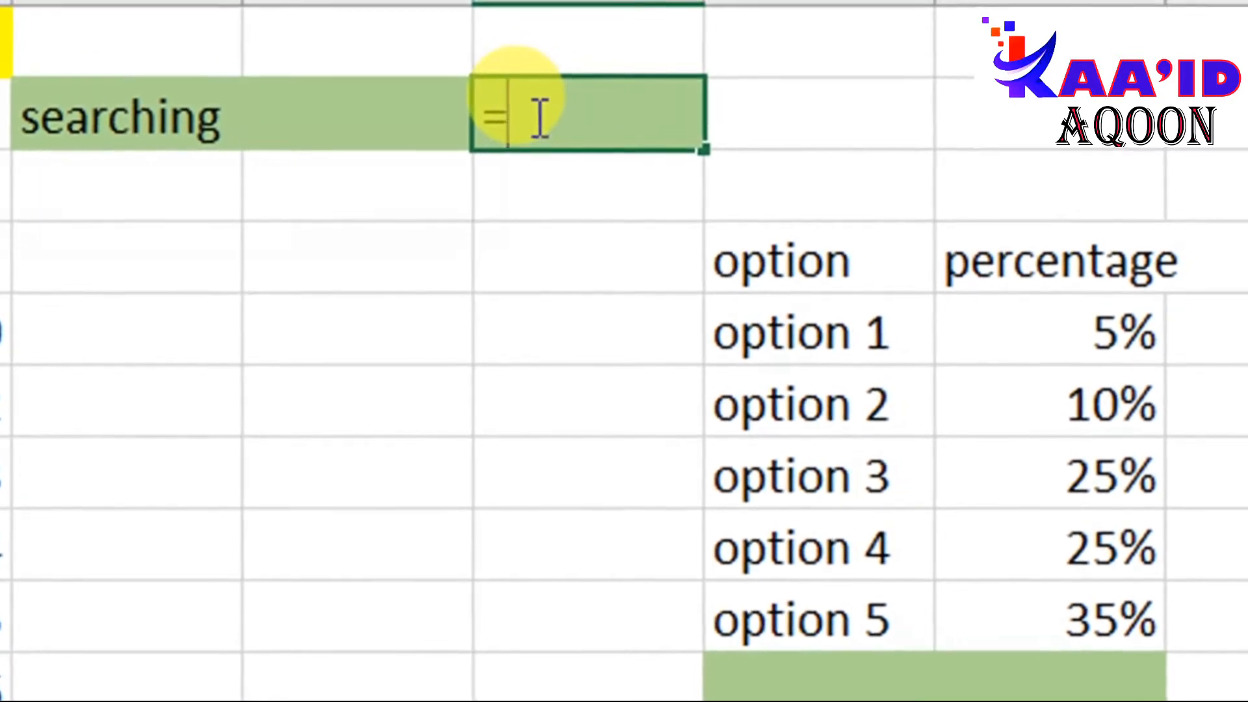
# Begin a CHOOSE formula in F2 beside the searching label, using E2 as the index number.
pyautogui.write('ho')
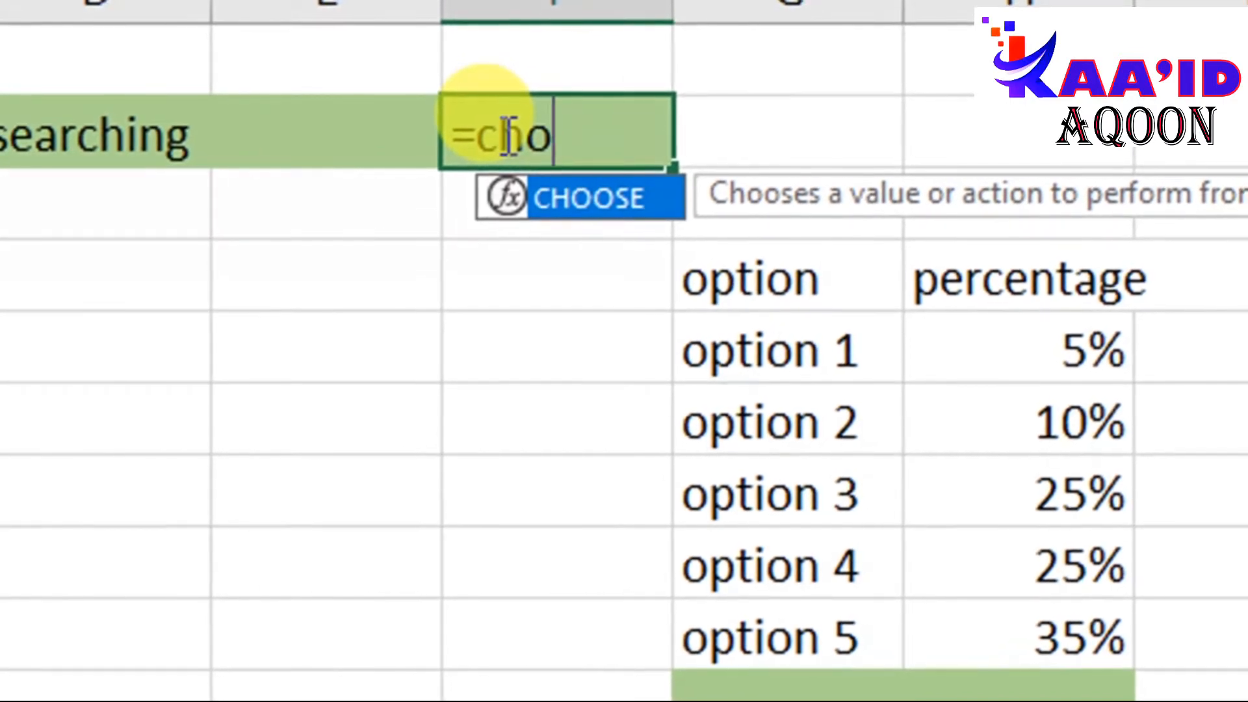
pyautogui.press('Tab')
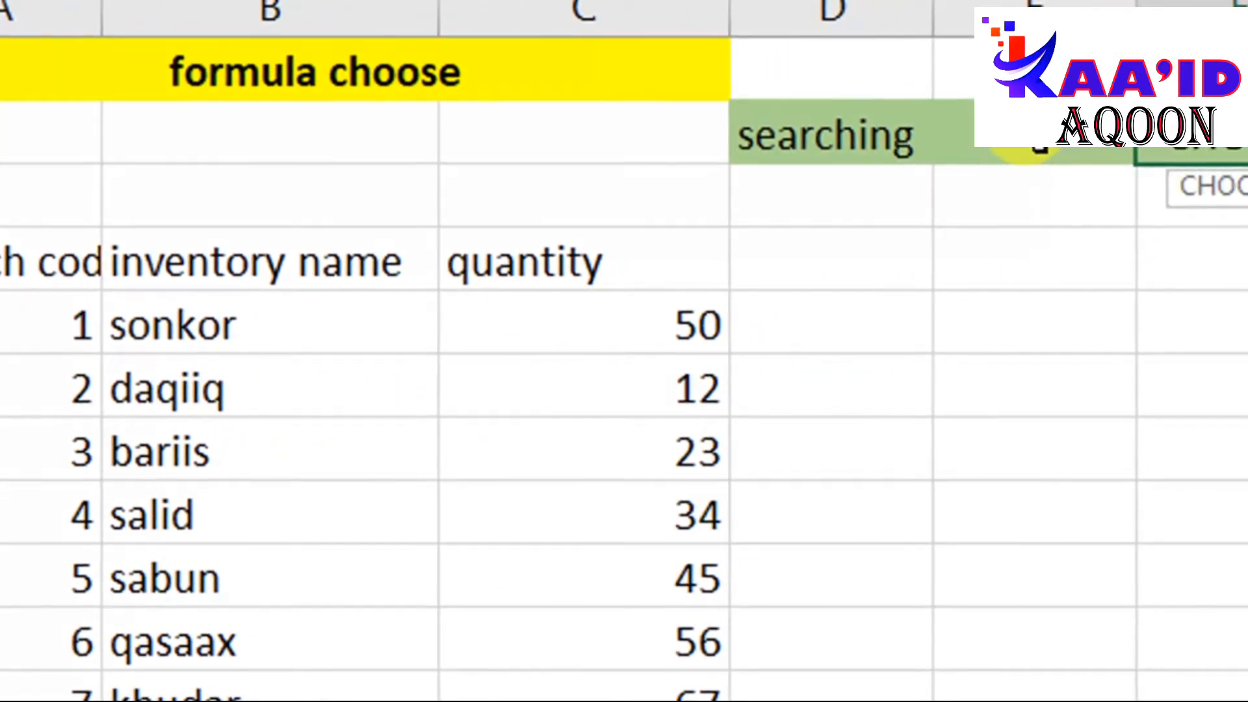
pyautogui.hotkey('ctrl', 'c')
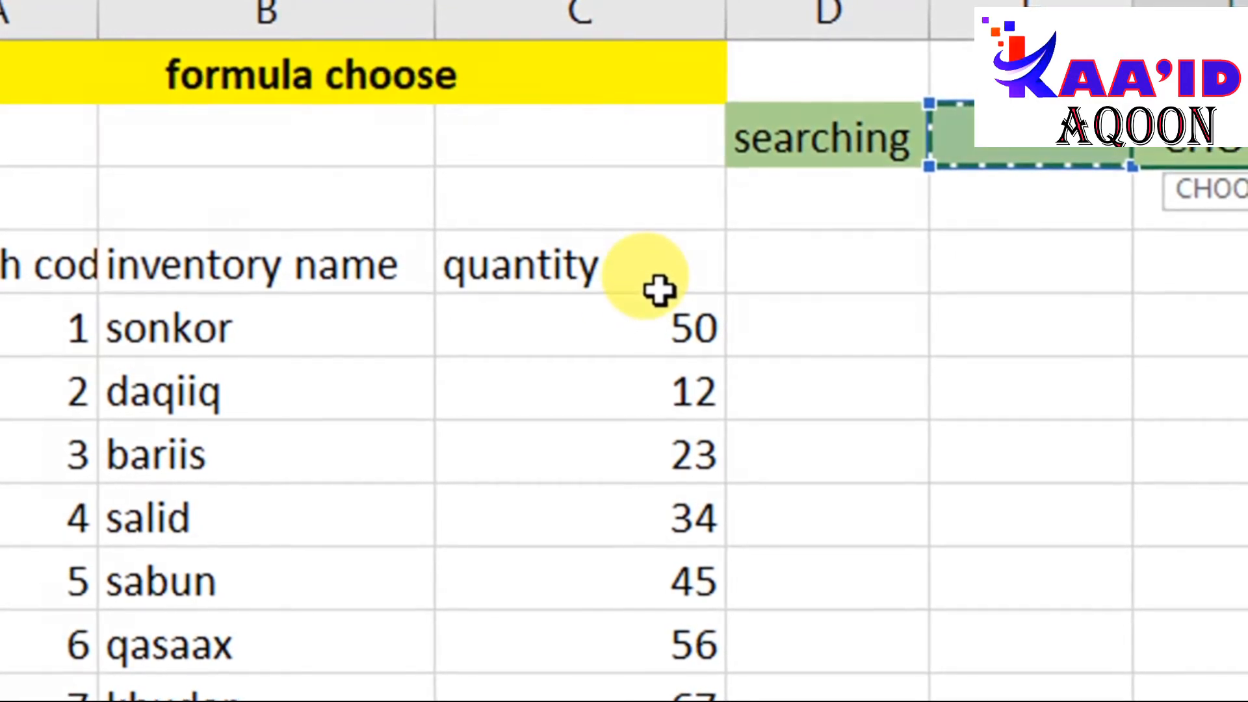
pyautogui.press('Escape')
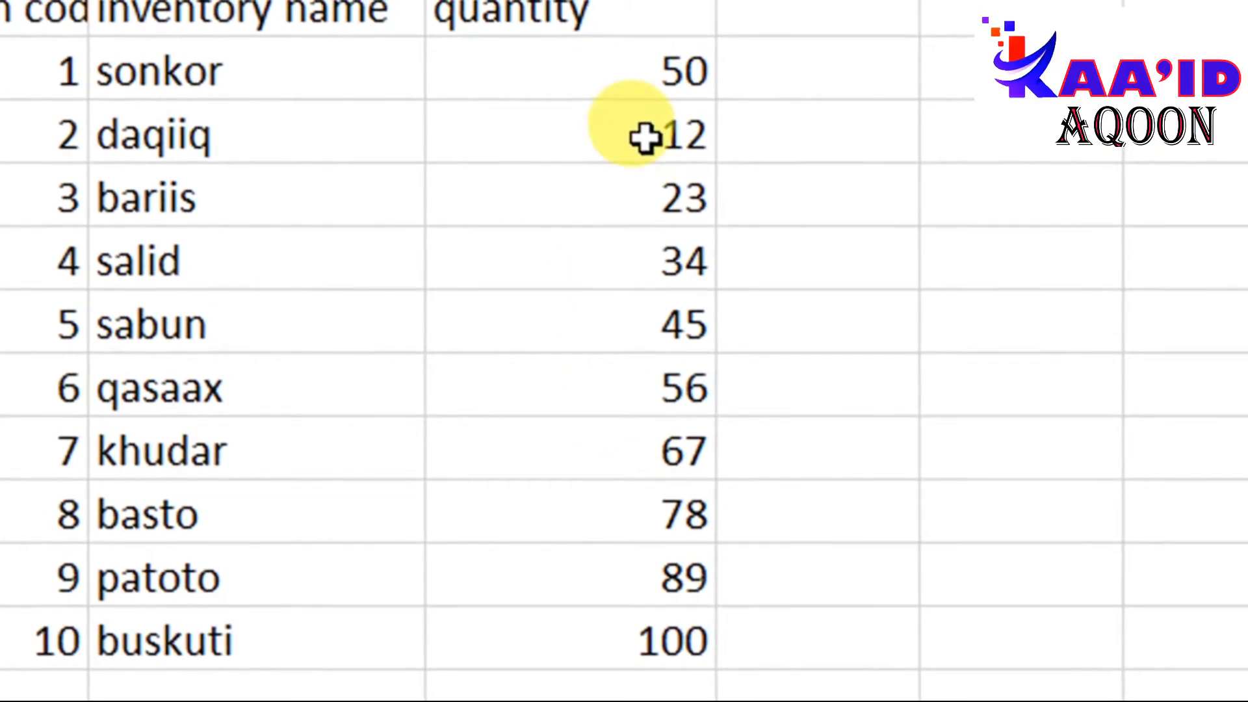
# Add the quantity cells C5 through C14 as separate values of the CHOOSE formula in F2 and complete it.
pyautogui.click(638, 86)
pyautogui.hotkey('ctrl', 'c')
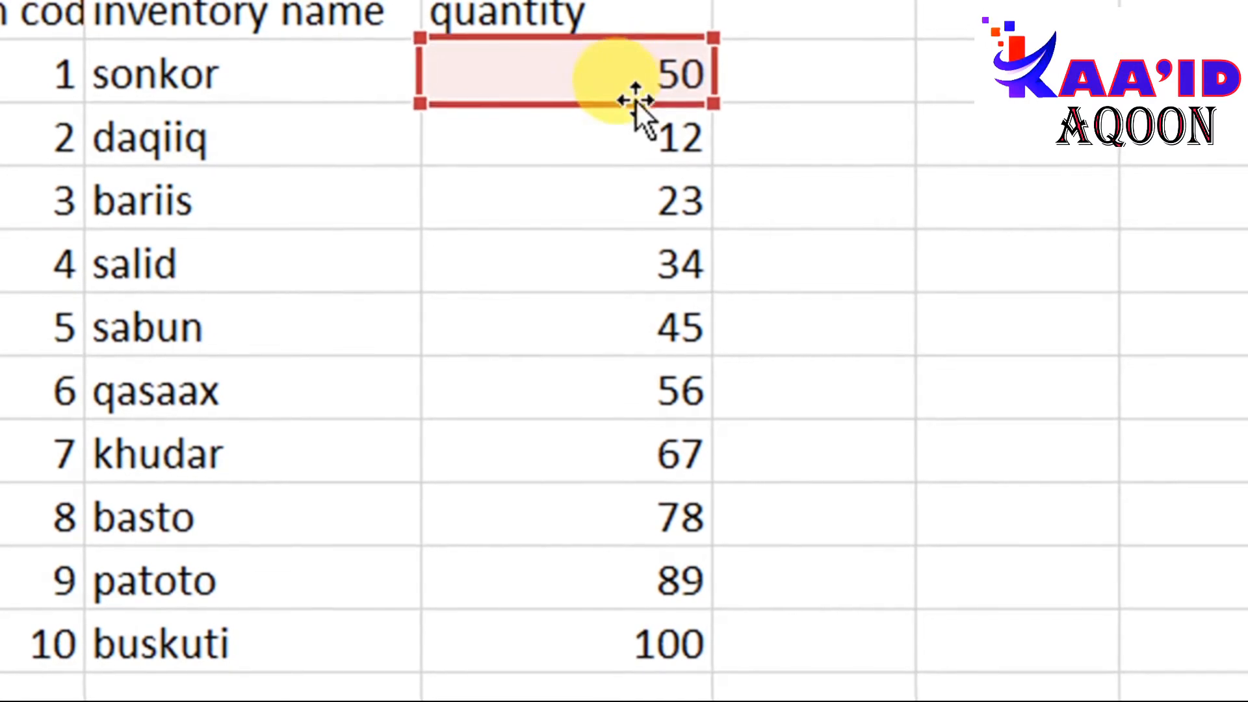
pyautogui.click(635, 127)
pyautogui.hotkey('ctrl', 'c')
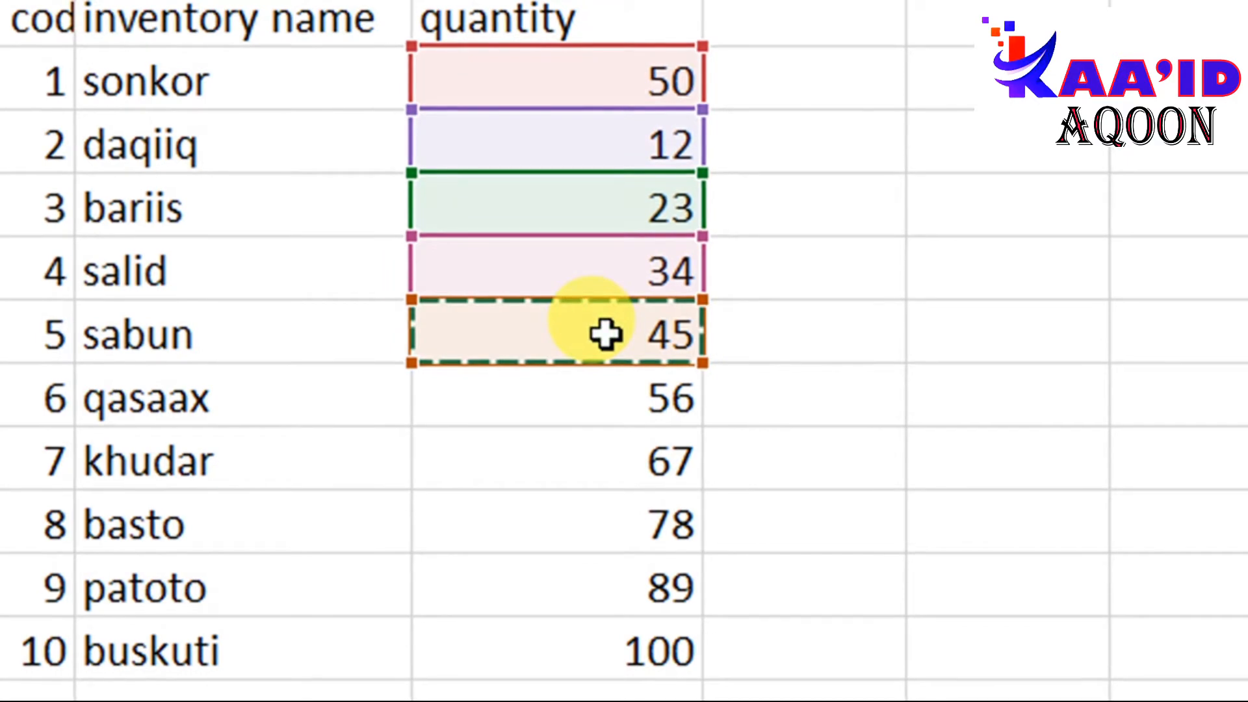
pyautogui.write('+')
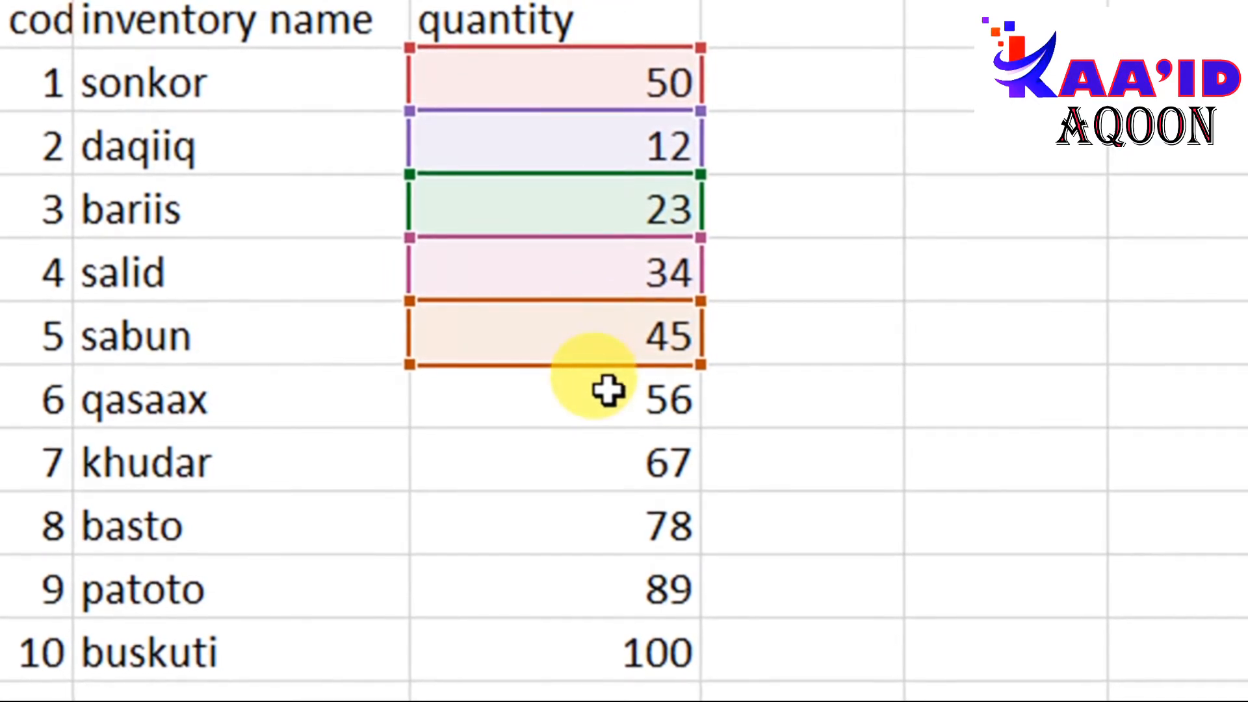
pyautogui.click(607, 390)
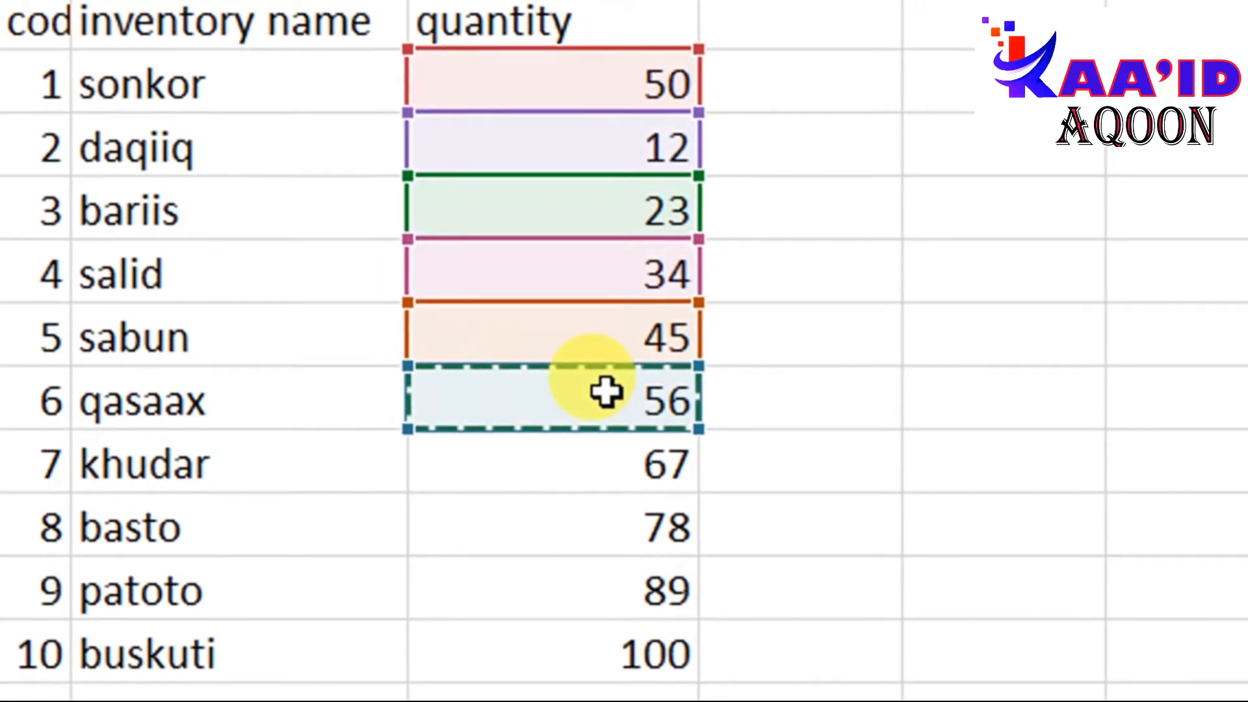
pyautogui.write('+')
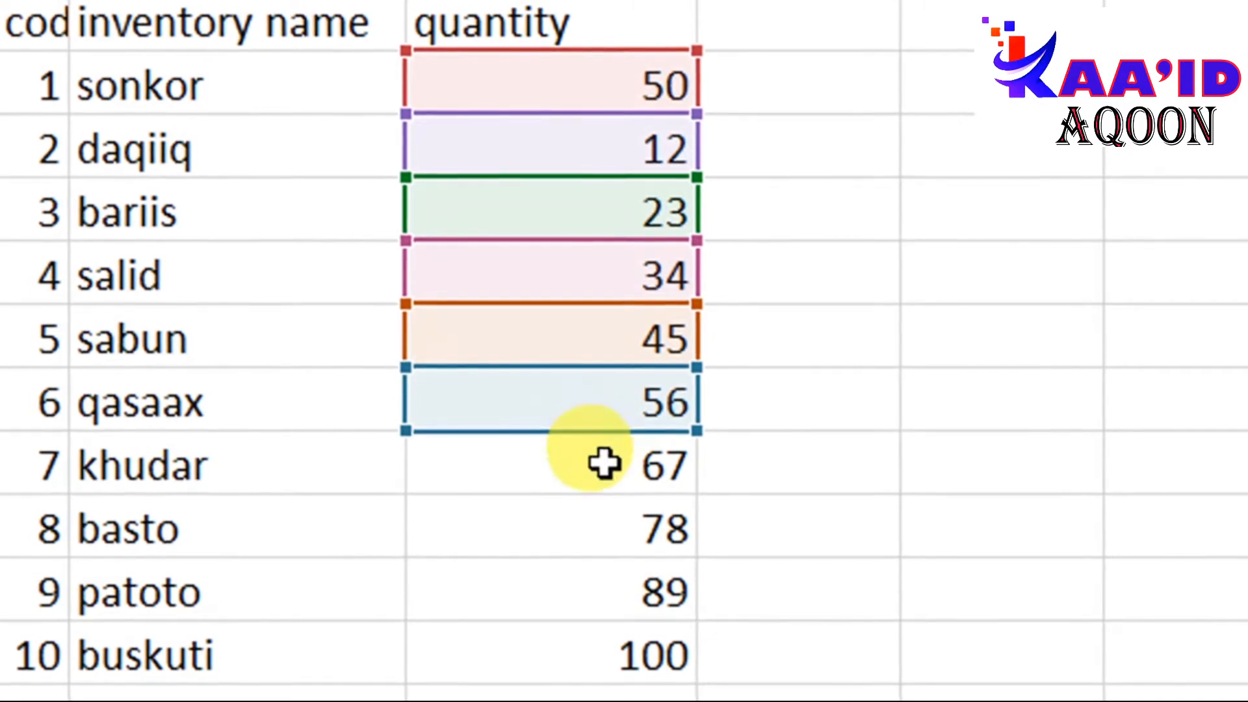
pyautogui.click(604, 472)
pyautogui.write('+')
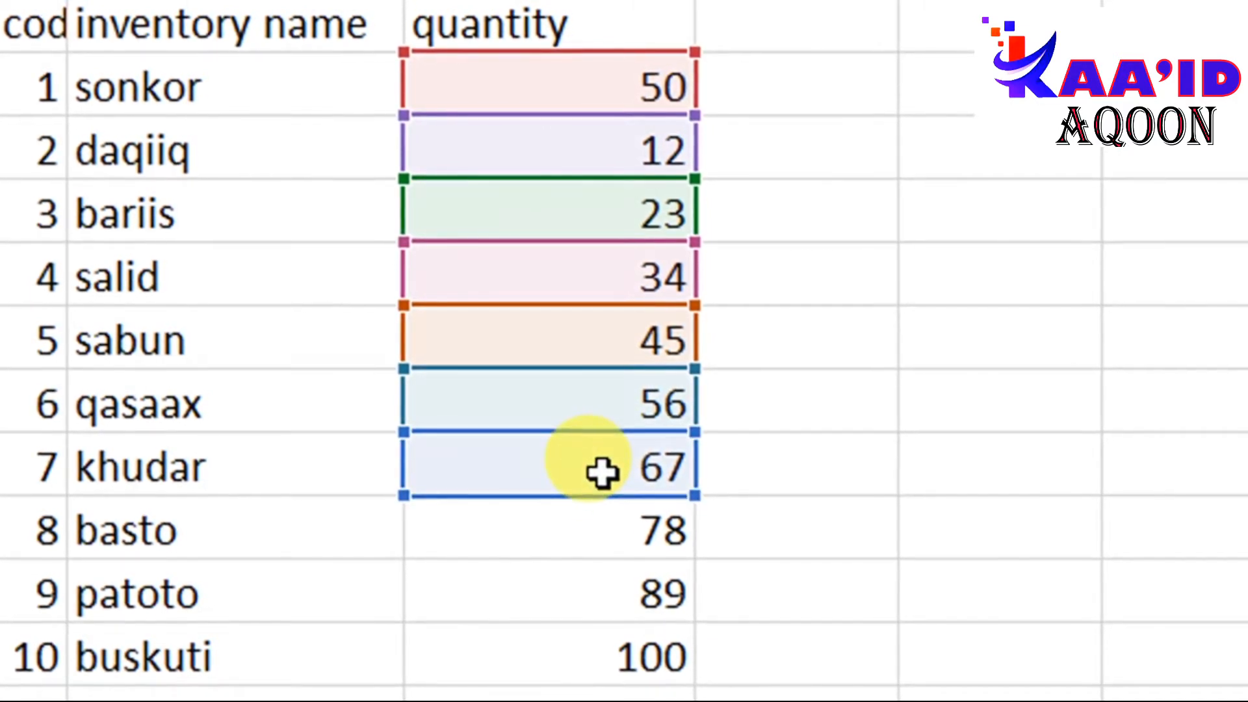
pyautogui.click(606, 525)
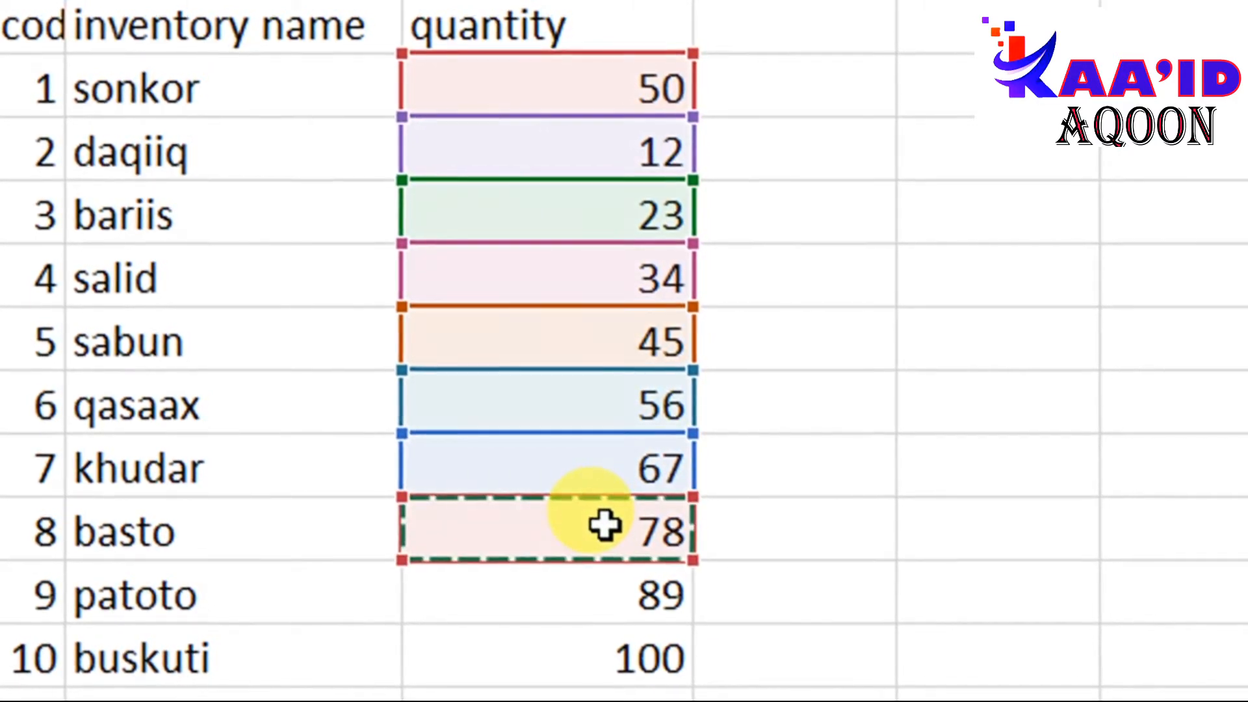
pyautogui.write('+')
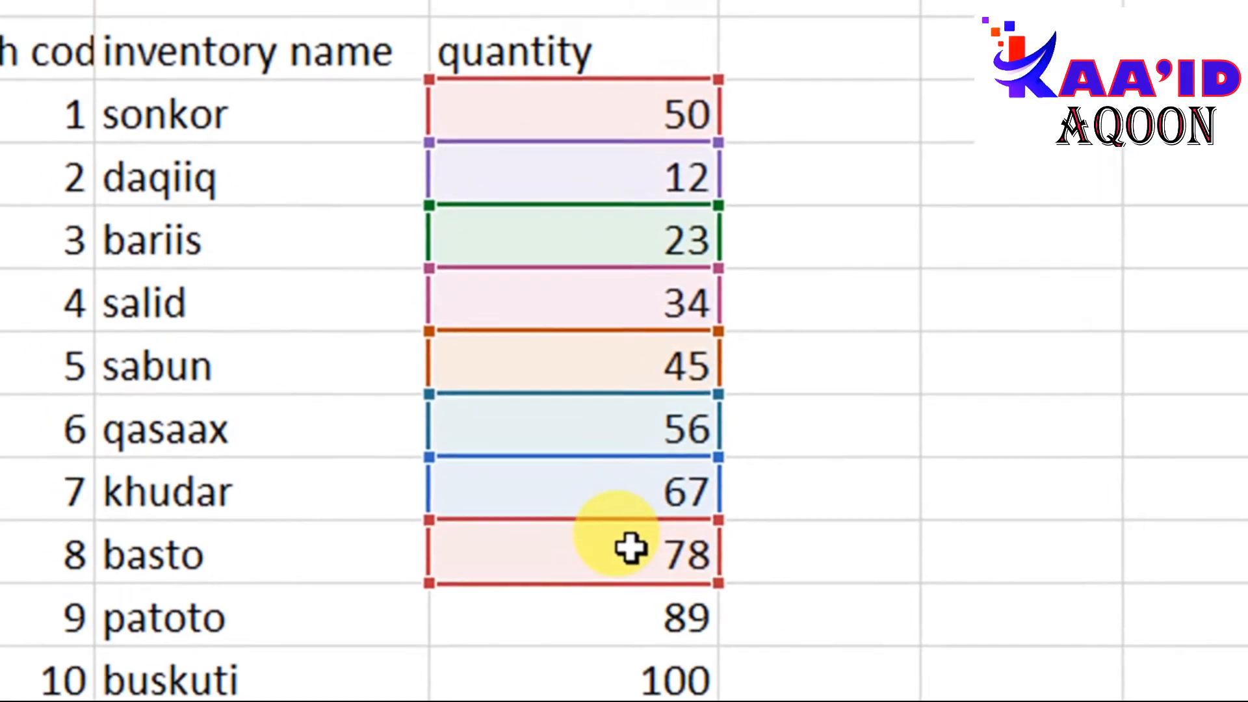
pyautogui.click(655, 622)
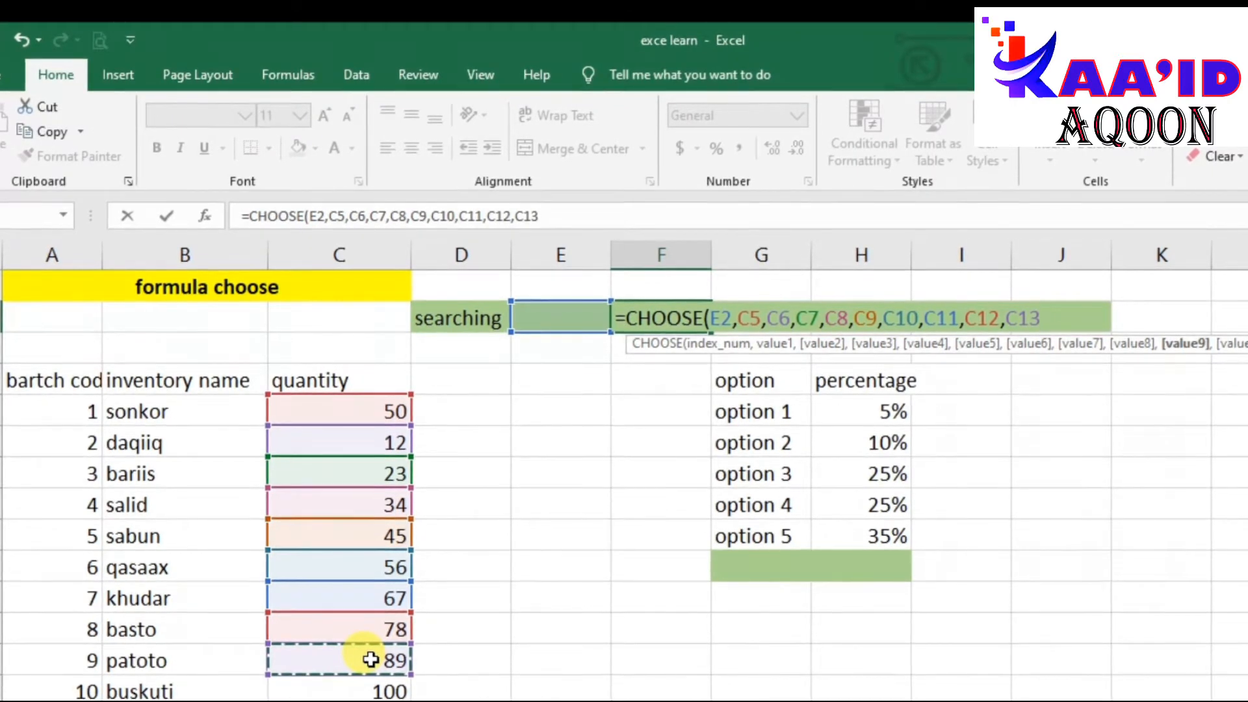
pyautogui.write(',')
pyautogui.click(372, 694)
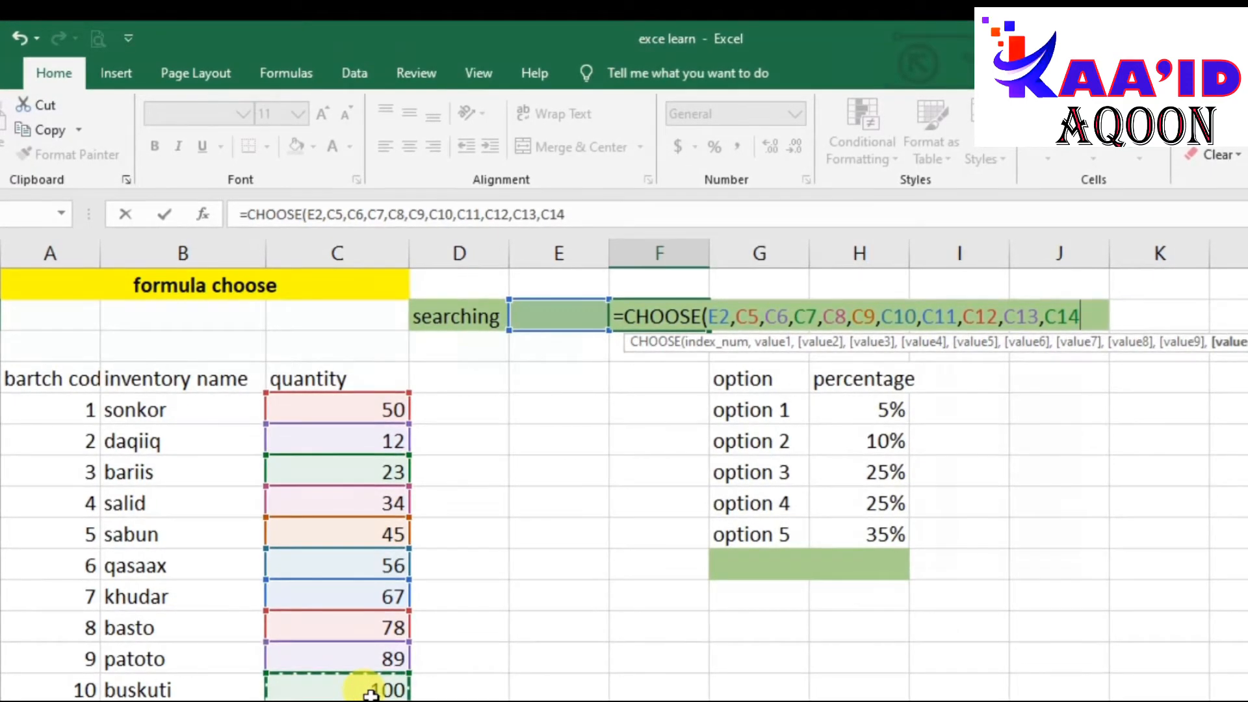
pyautogui.press('Return')
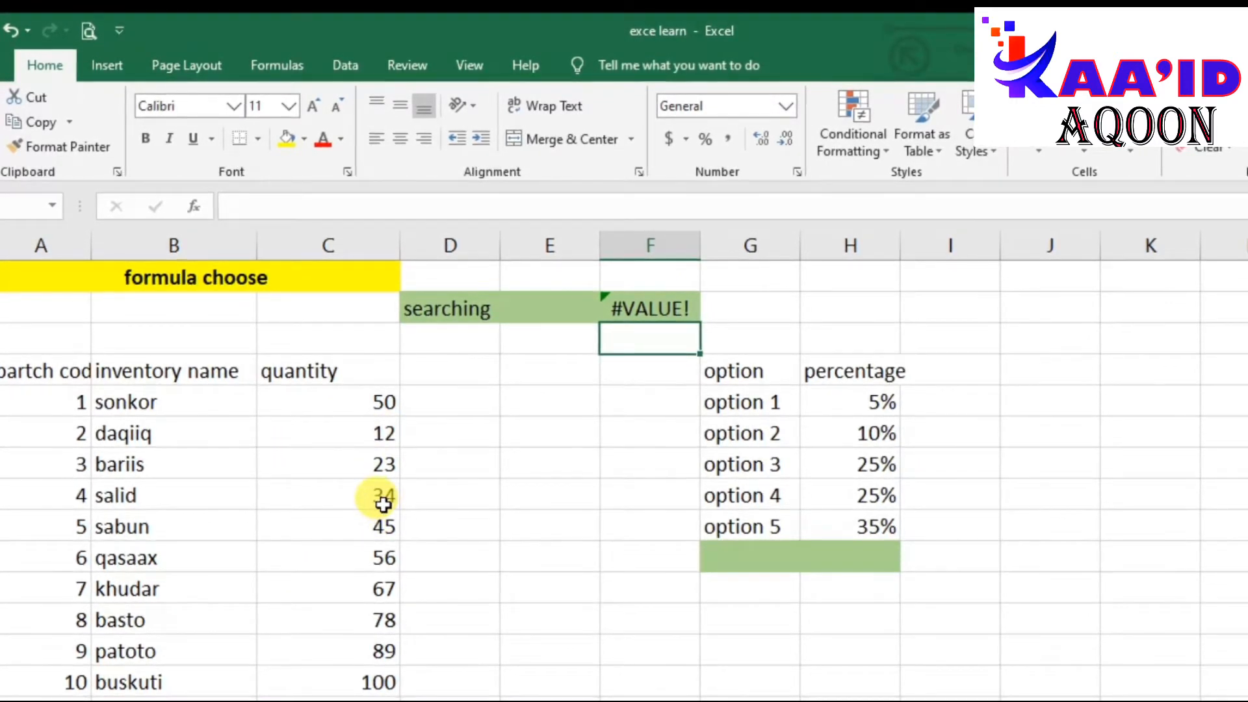
# Enter 4 in E2 as the batch code to look up.
pyautogui.click(529, 309)
pyautogui.write('4')
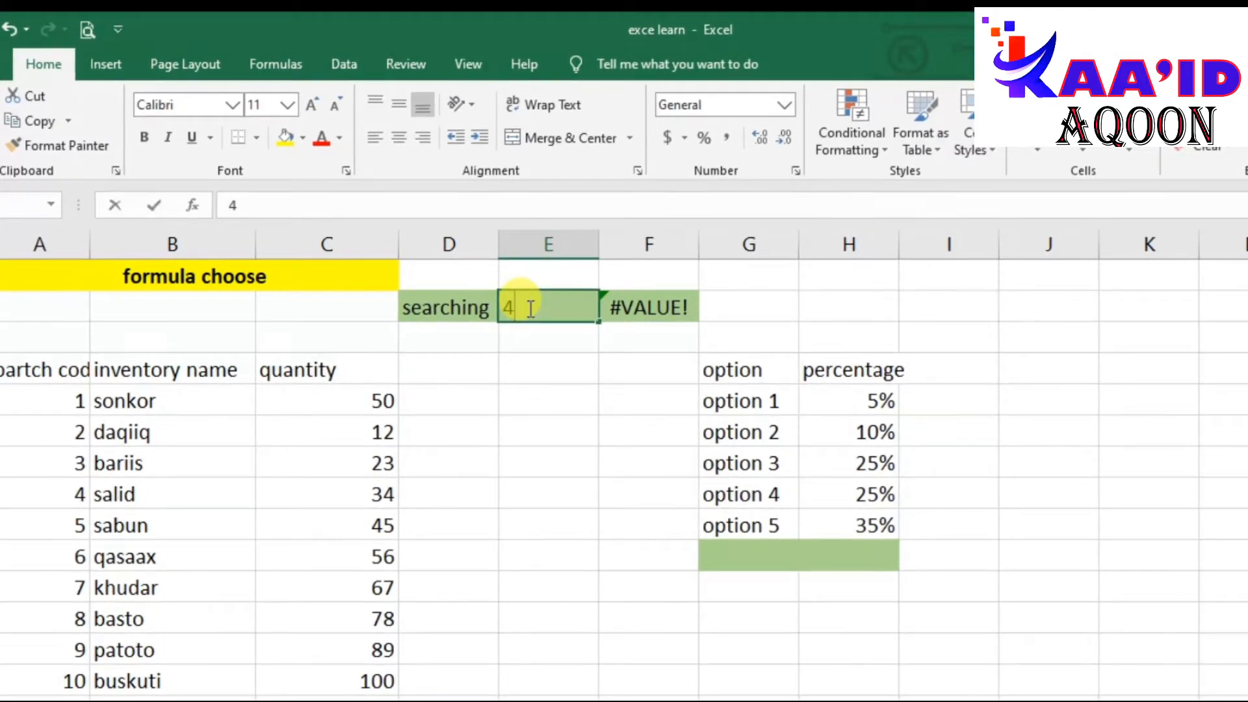
pyautogui.press('Return')
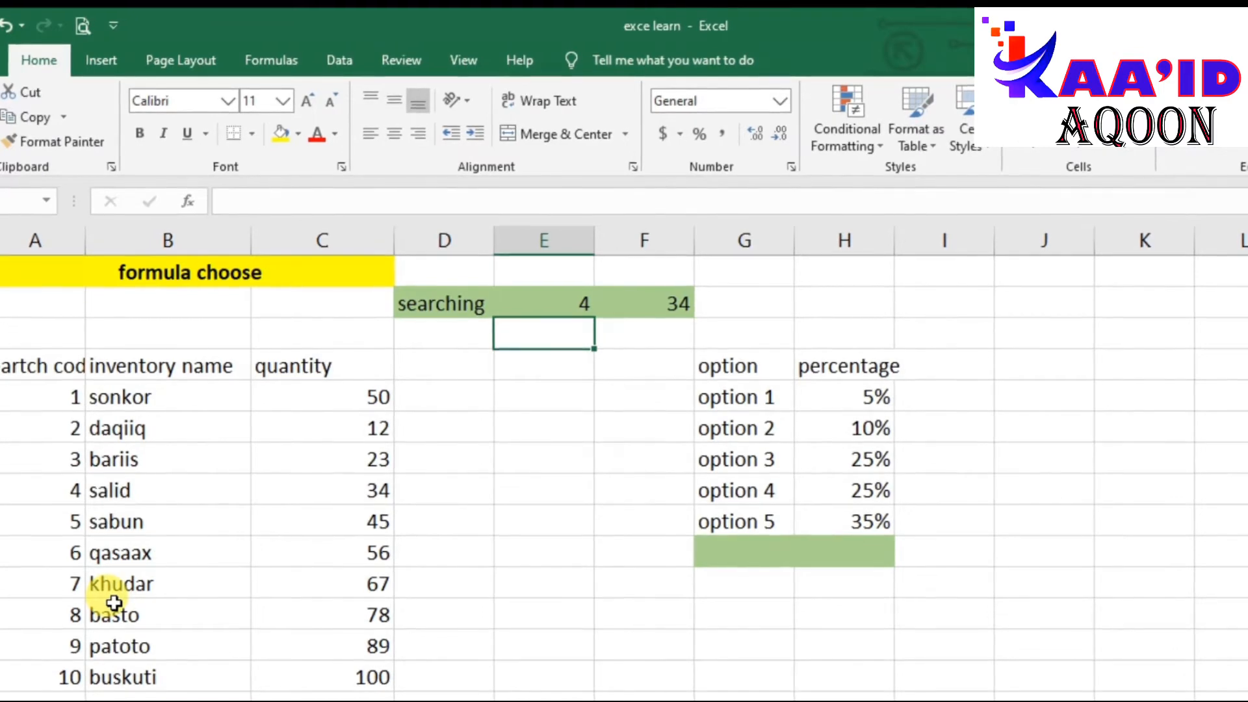
# Change the searched batch code in E2 to 8.
pyautogui.click(572, 302)
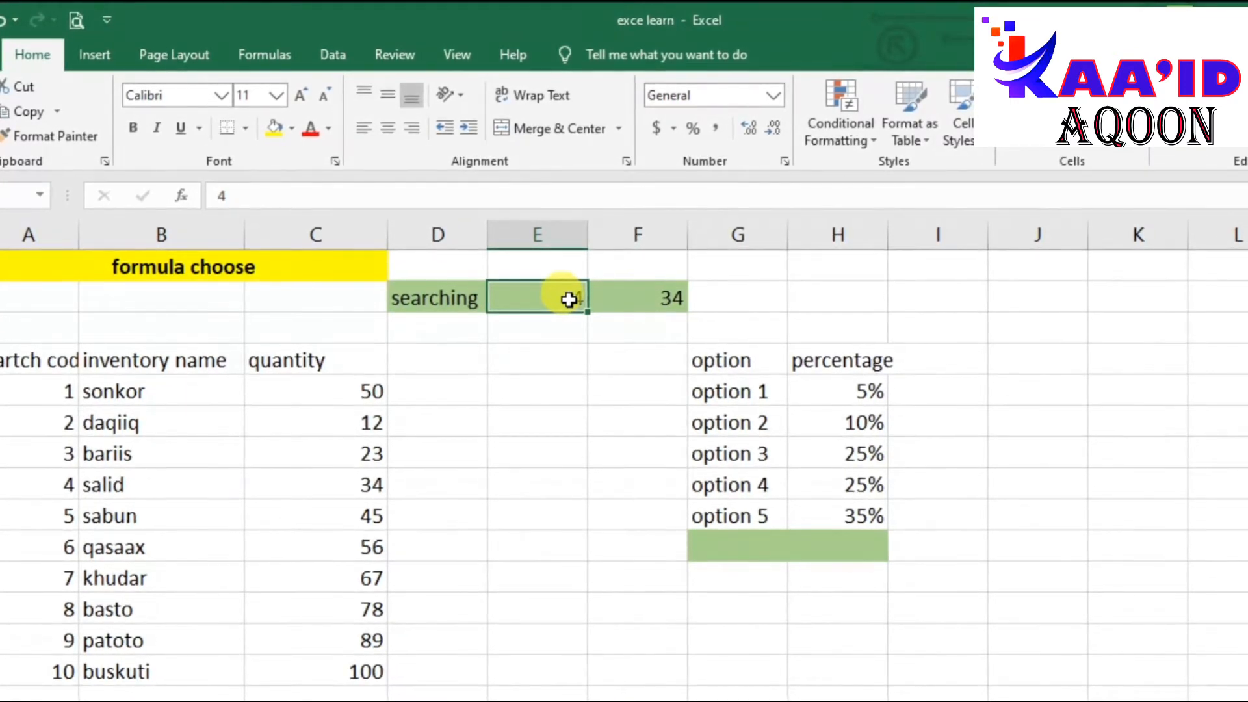
pyautogui.write('8')
pyautogui.press('Return')
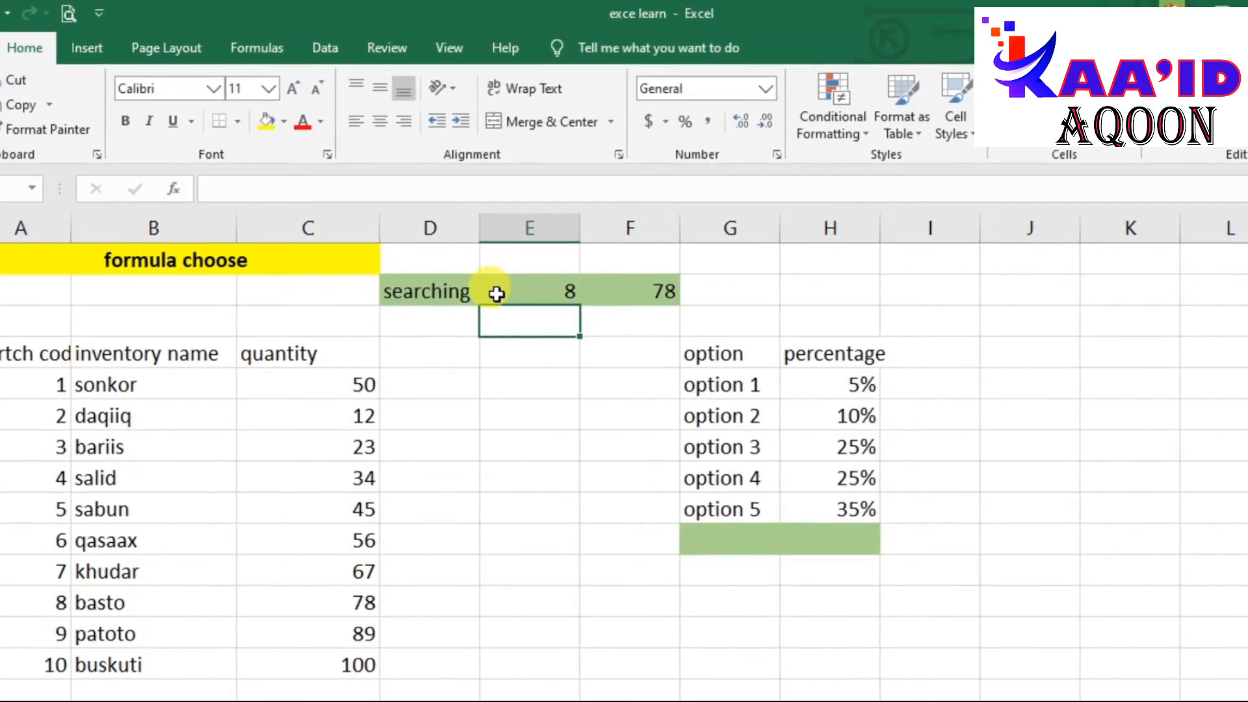
pyautogui.click(549, 290)
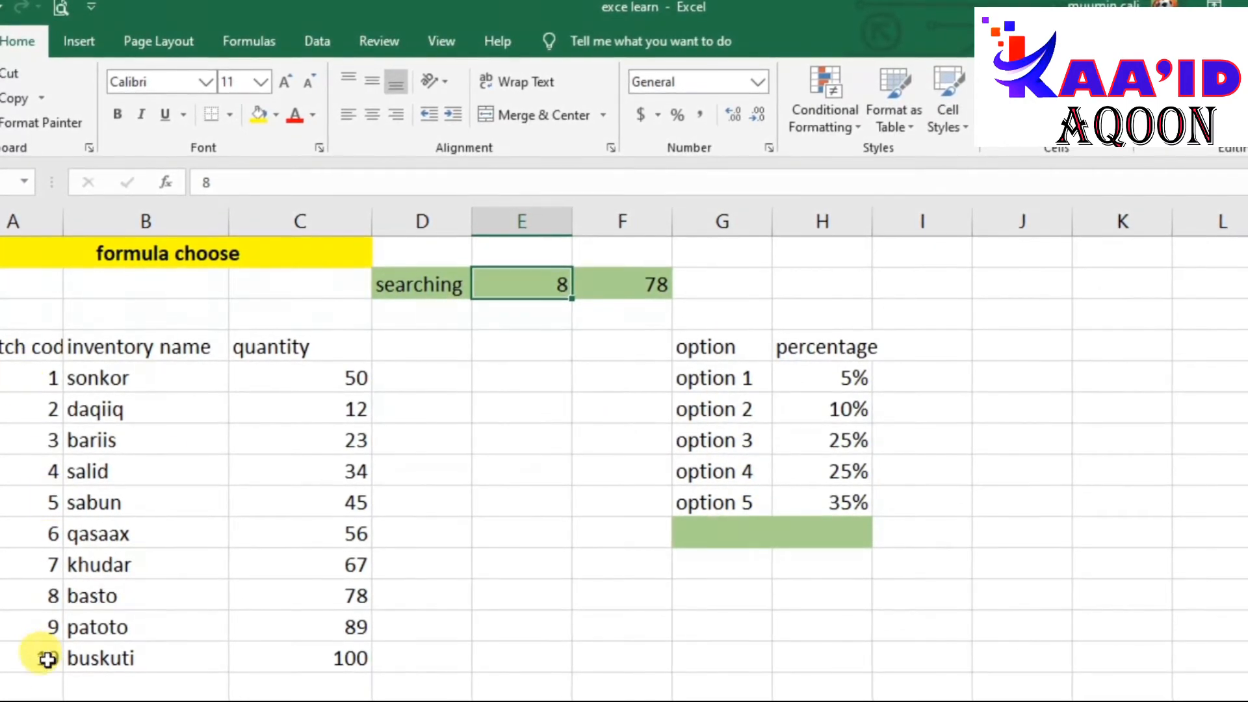
# Begin a CHOOSE formula in H10, in the green row below the percentage list.
pyautogui.click(826, 533)
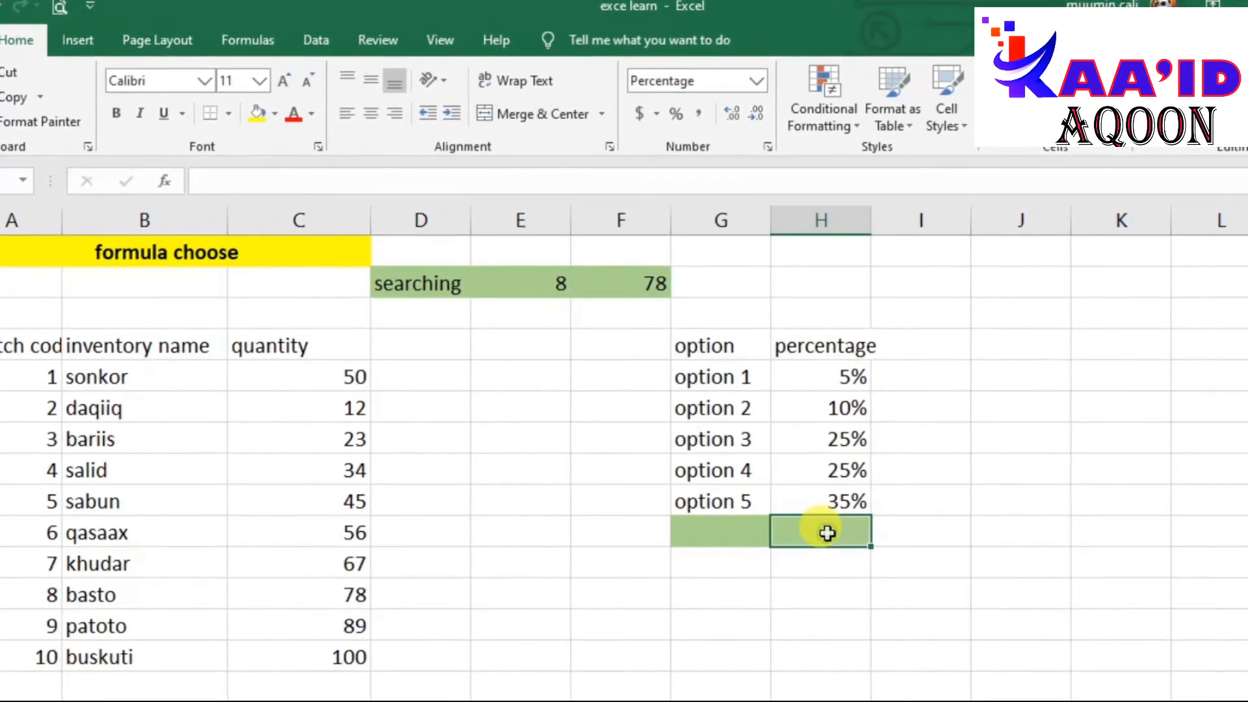
pyautogui.write('=')
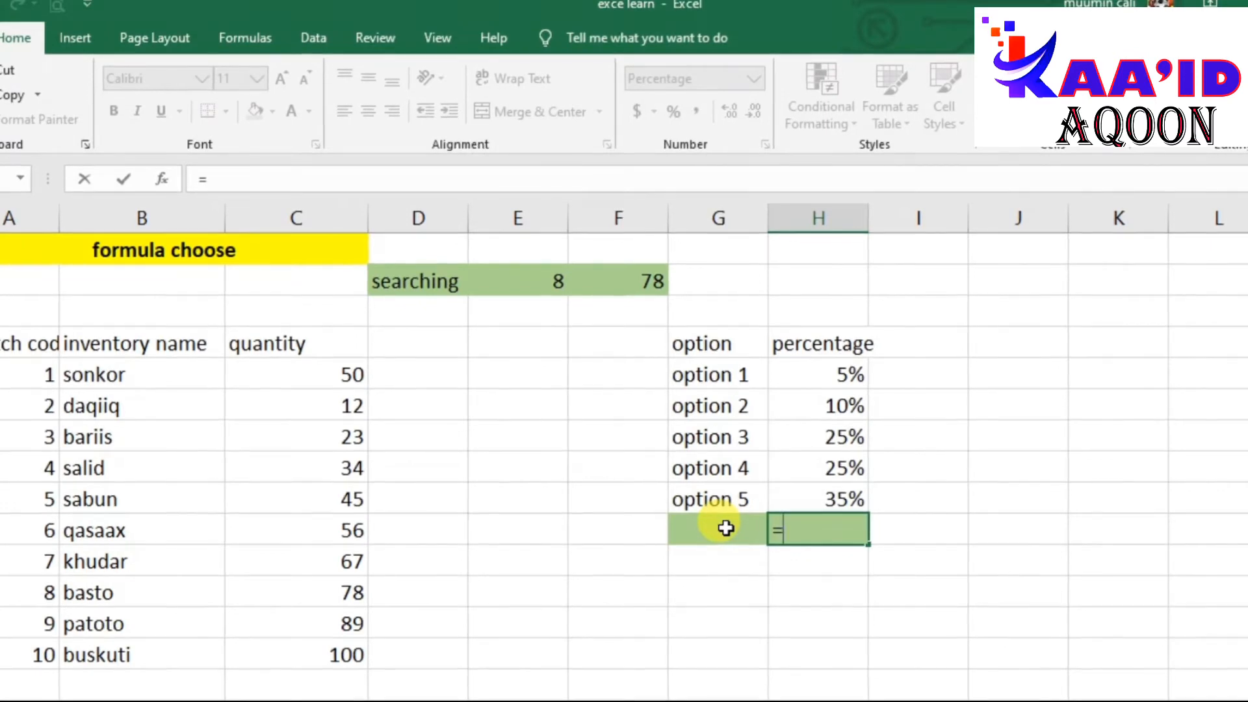
pyautogui.write('ch')
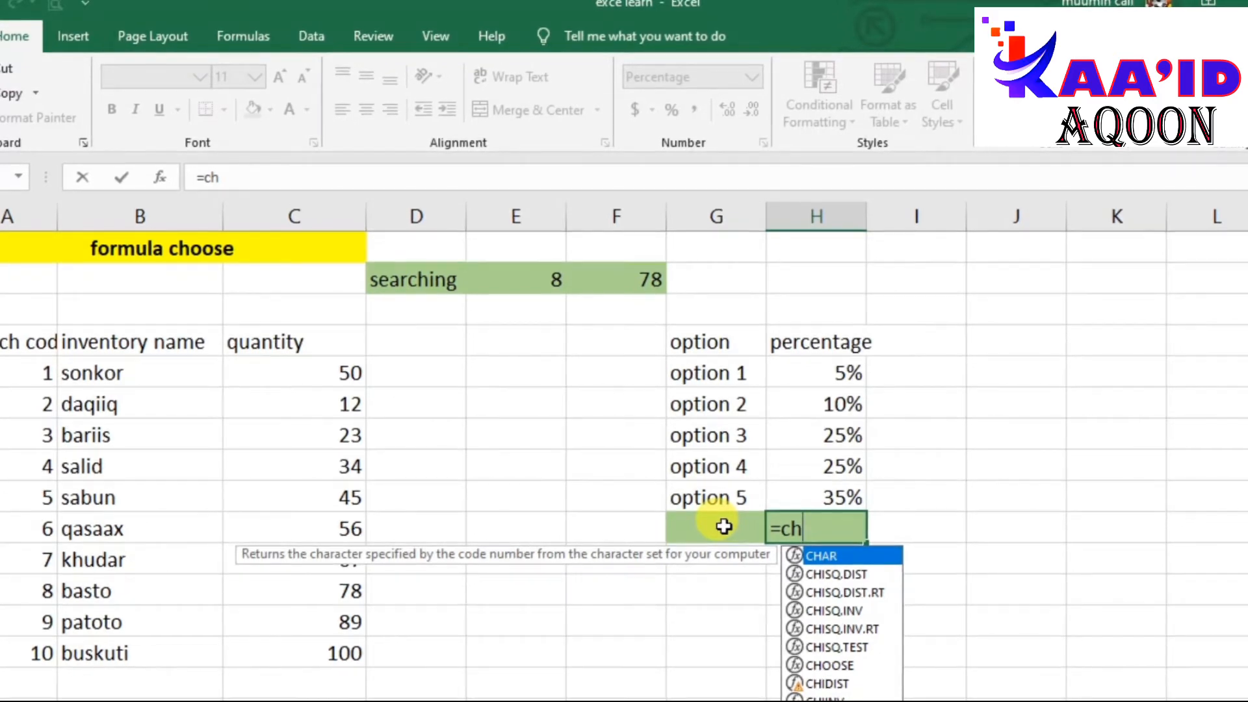
pyautogui.write('0')
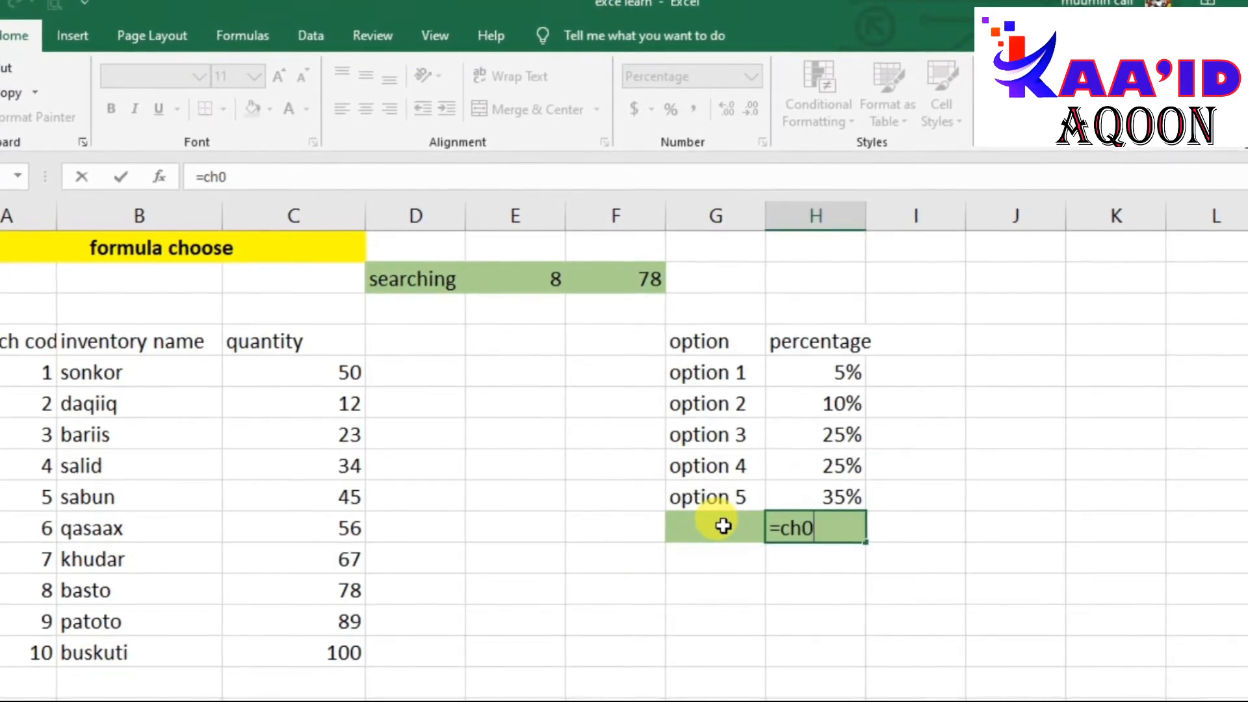
pyautogui.press('BackSpace')
pyautogui.write('o')
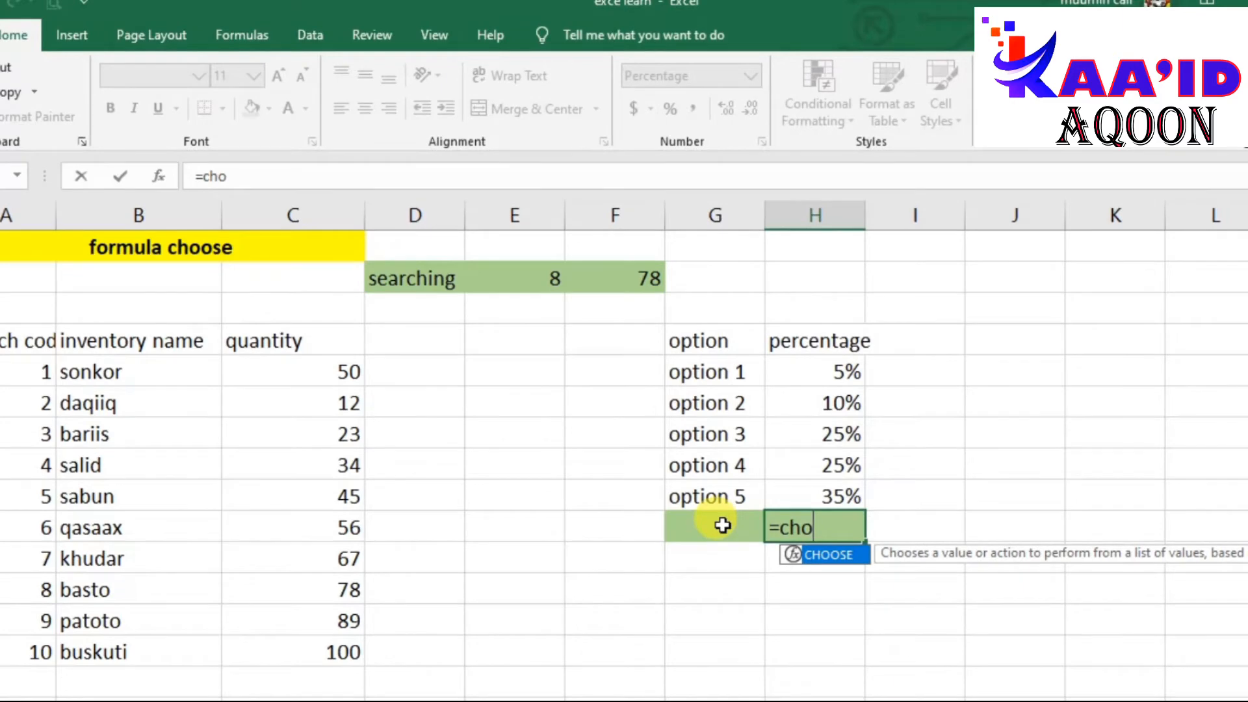
pyautogui.press('Tab')
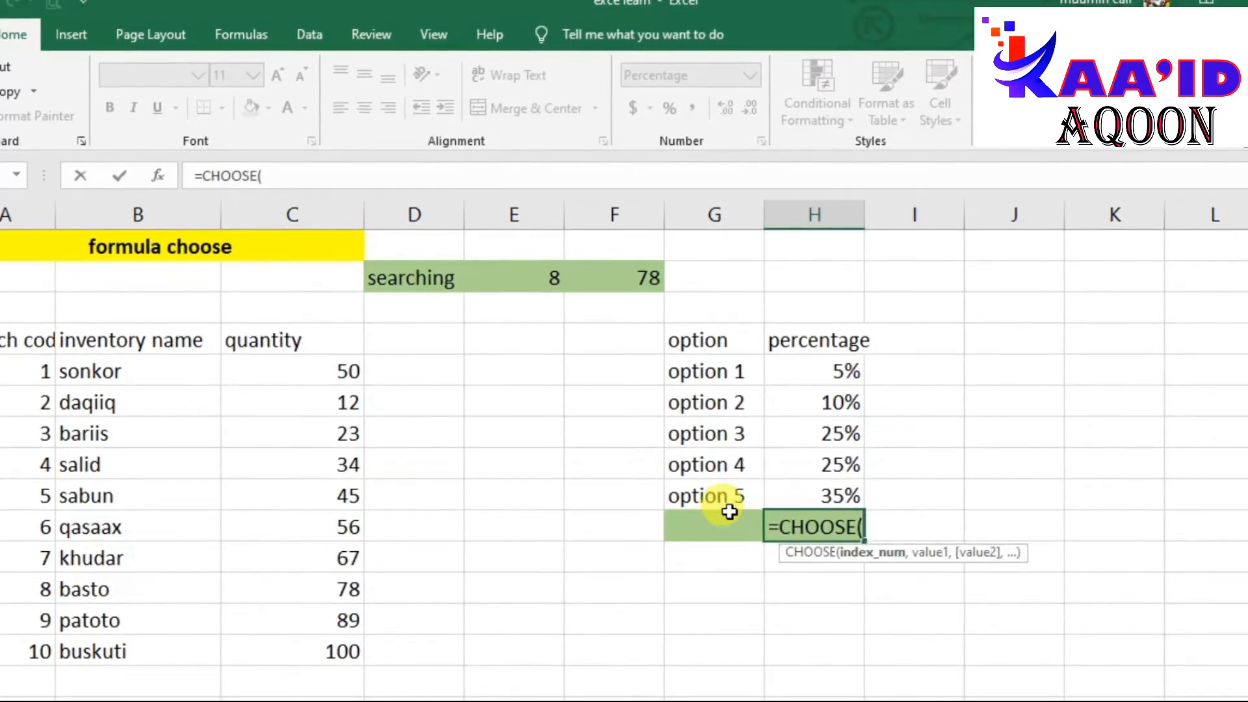
# Add the percentage cells H5 through H9 as separate arguments of the CHOOSE formula in H10 and complete it.
pyautogui.click(796, 377)
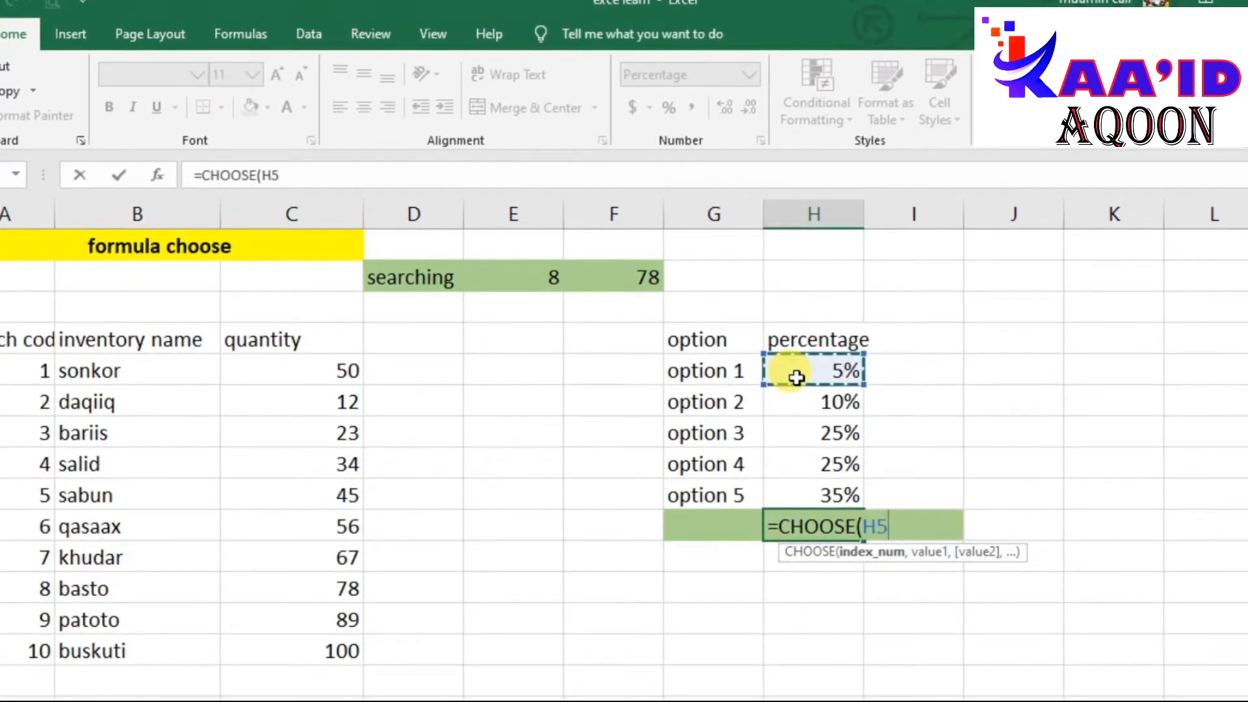
pyautogui.write(',')
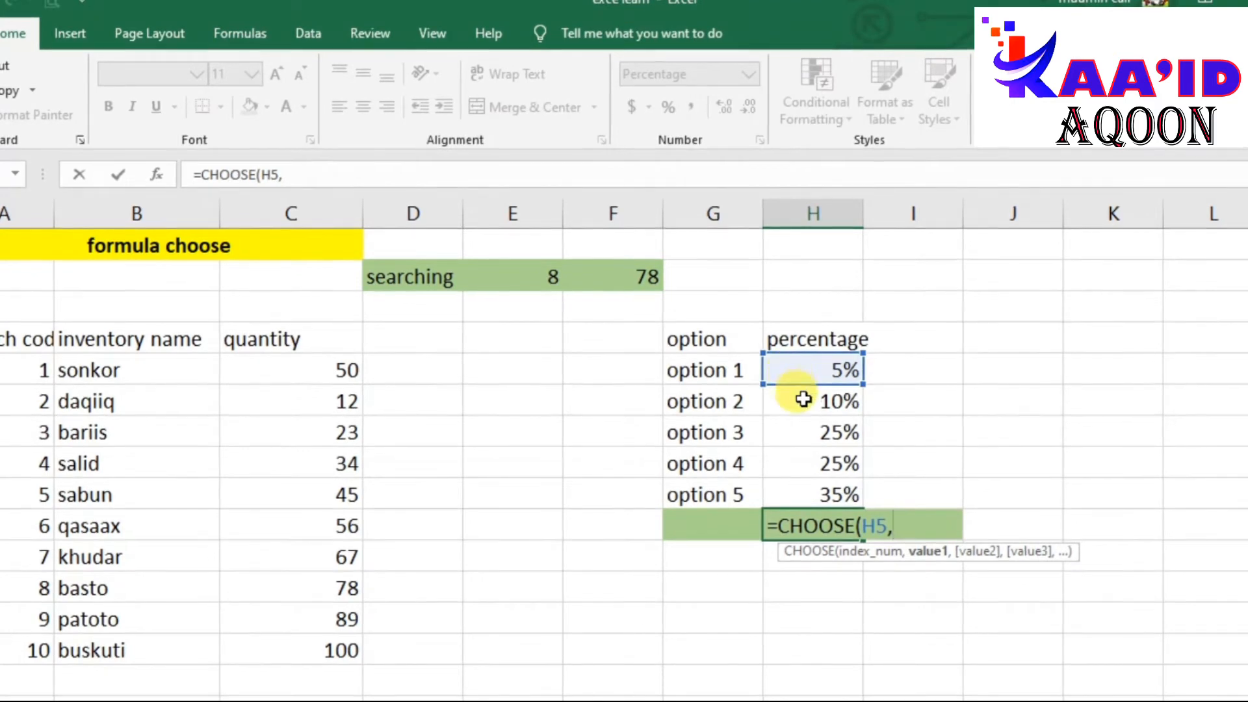
pyautogui.click(804, 400)
pyautogui.write(',')
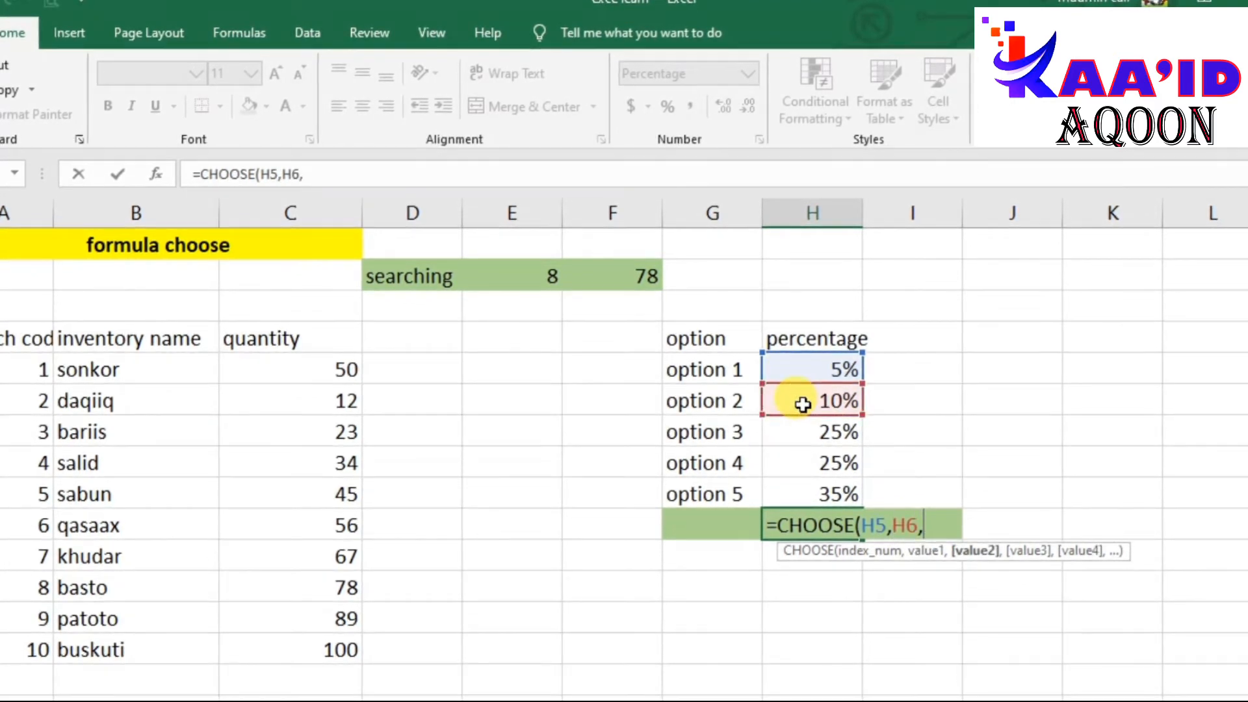
pyautogui.click(803, 438)
pyautogui.write(',')
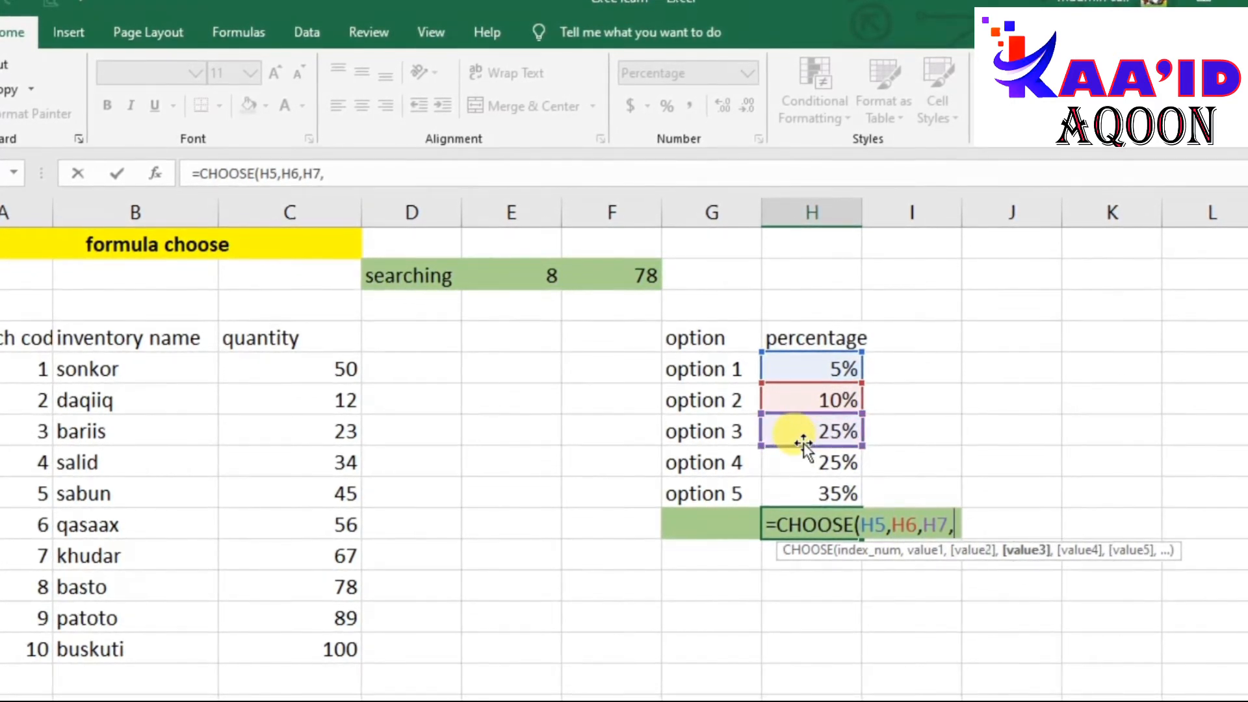
pyautogui.click(804, 466)
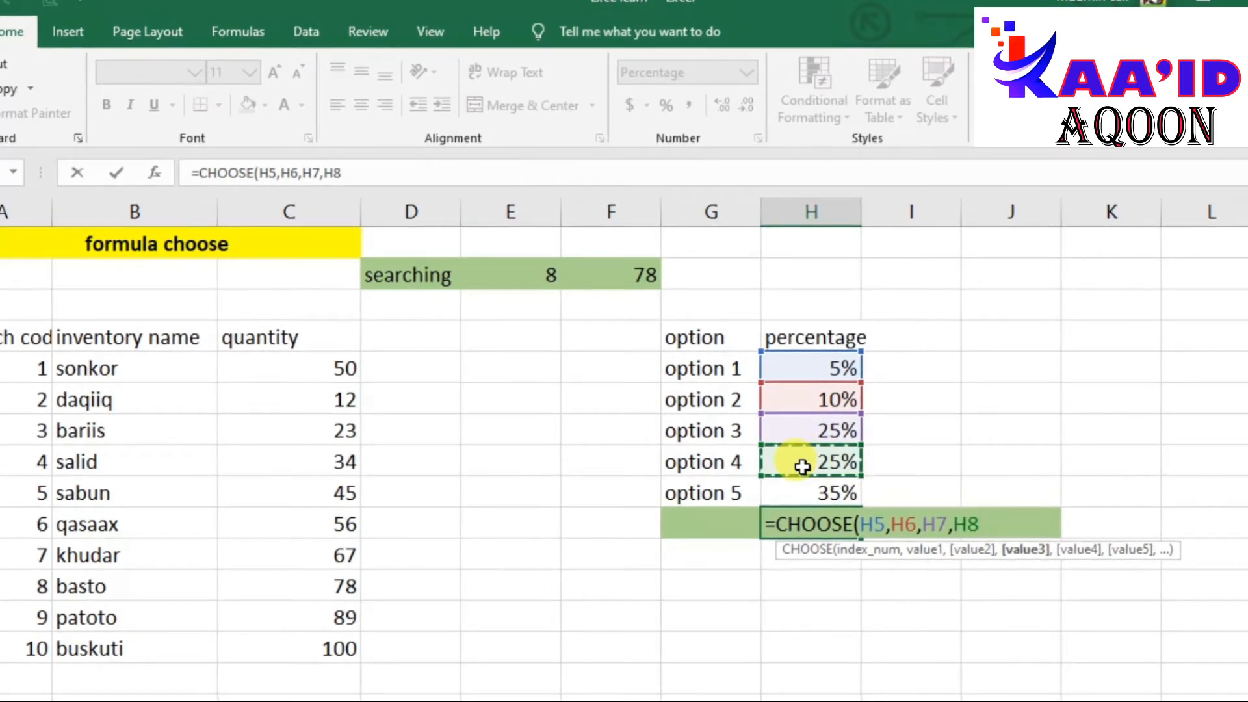
pyautogui.write(',')
pyautogui.click(802, 497)
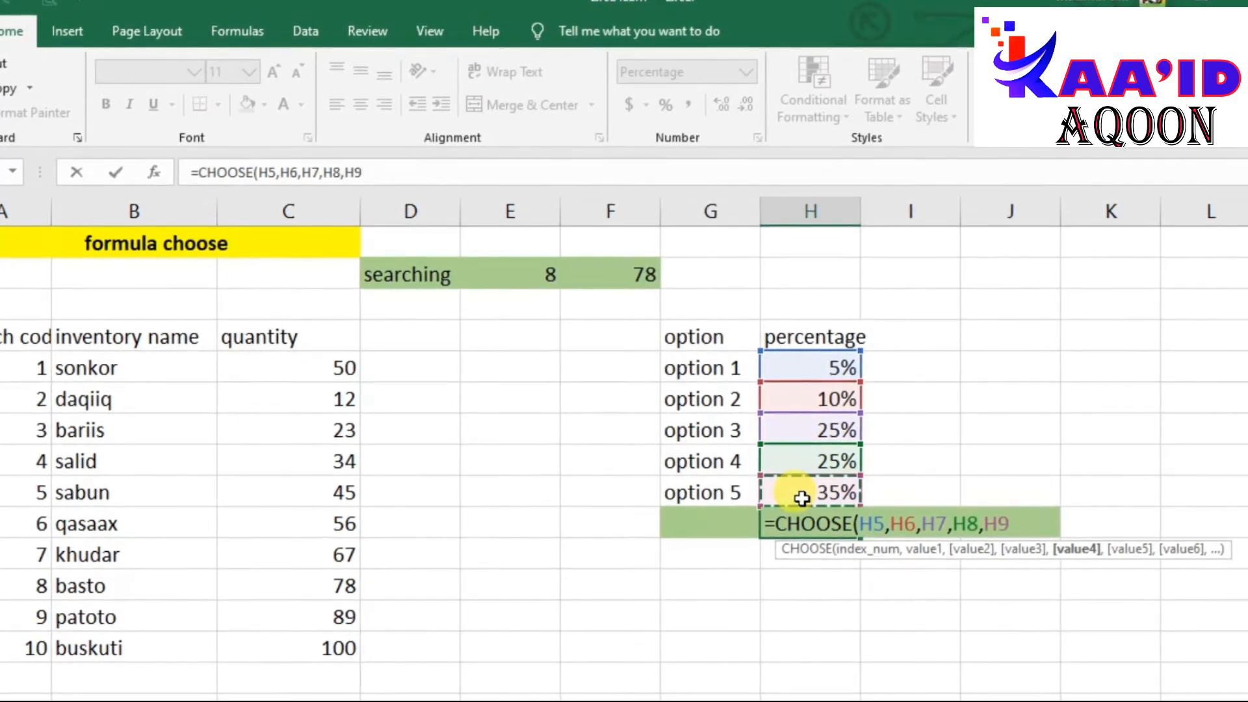
pyautogui.press('Return')
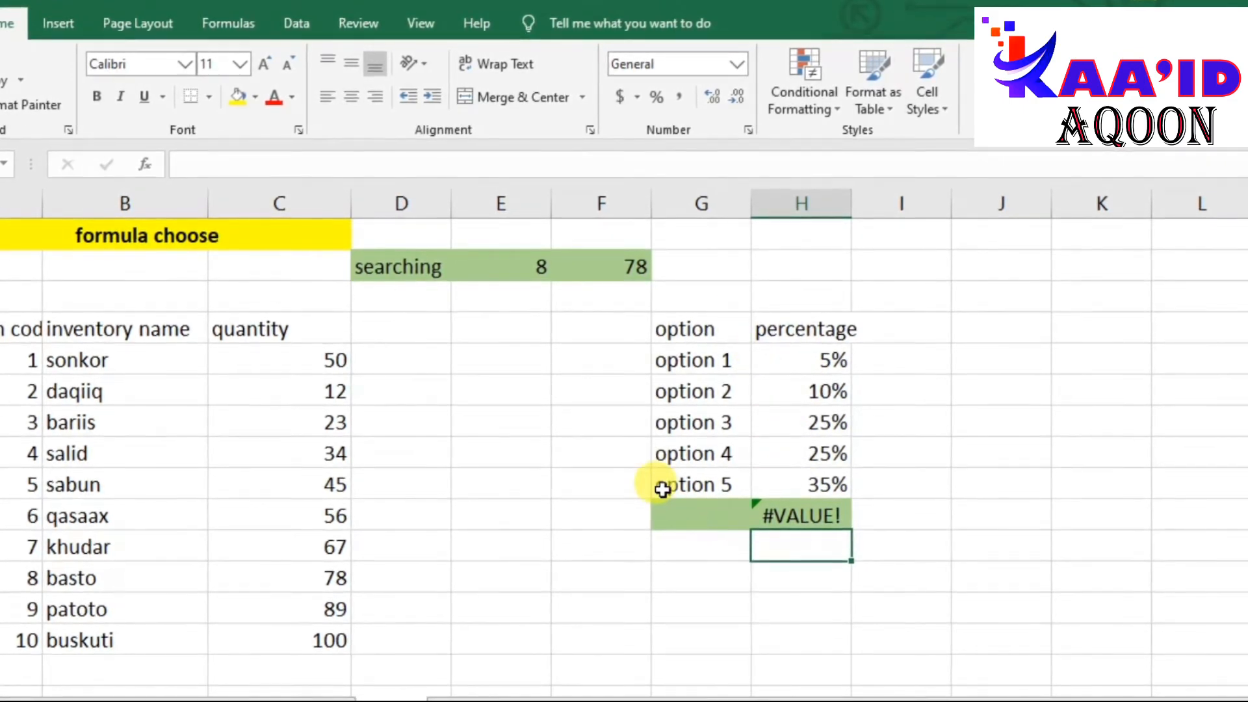
# Enter 3 in G10 as the option number to look up.
pyautogui.click(708, 518)
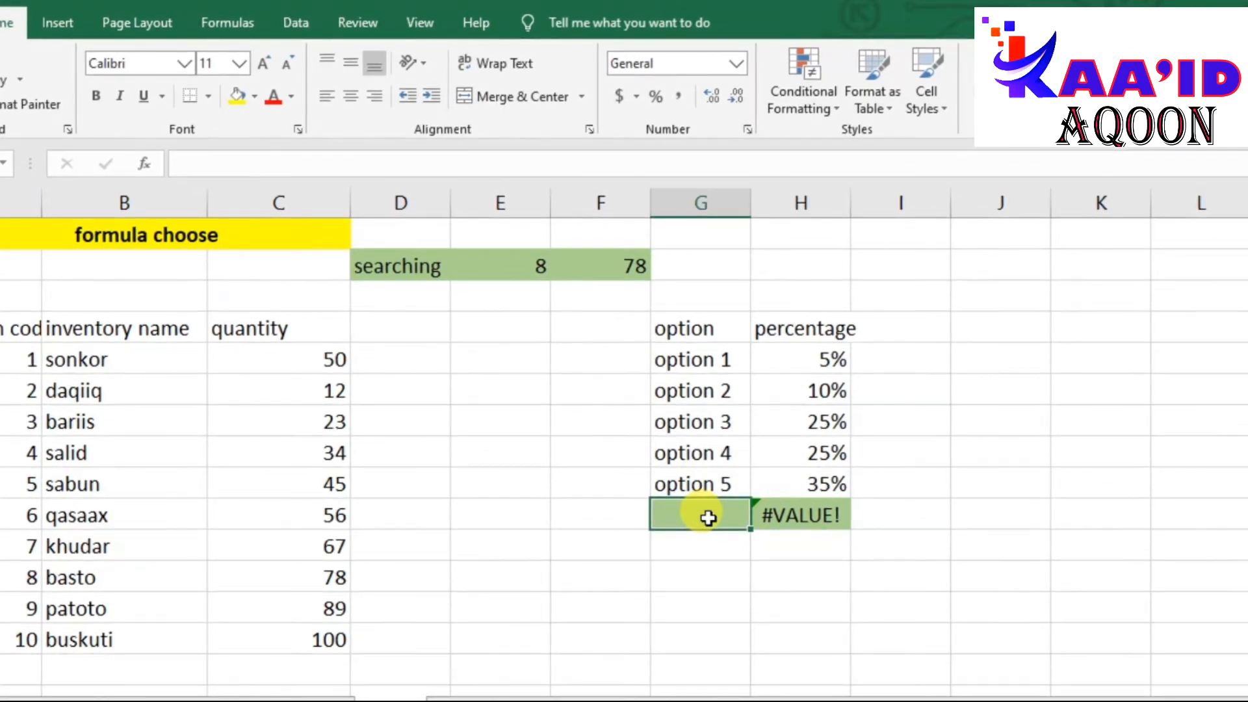
pyautogui.write('3')
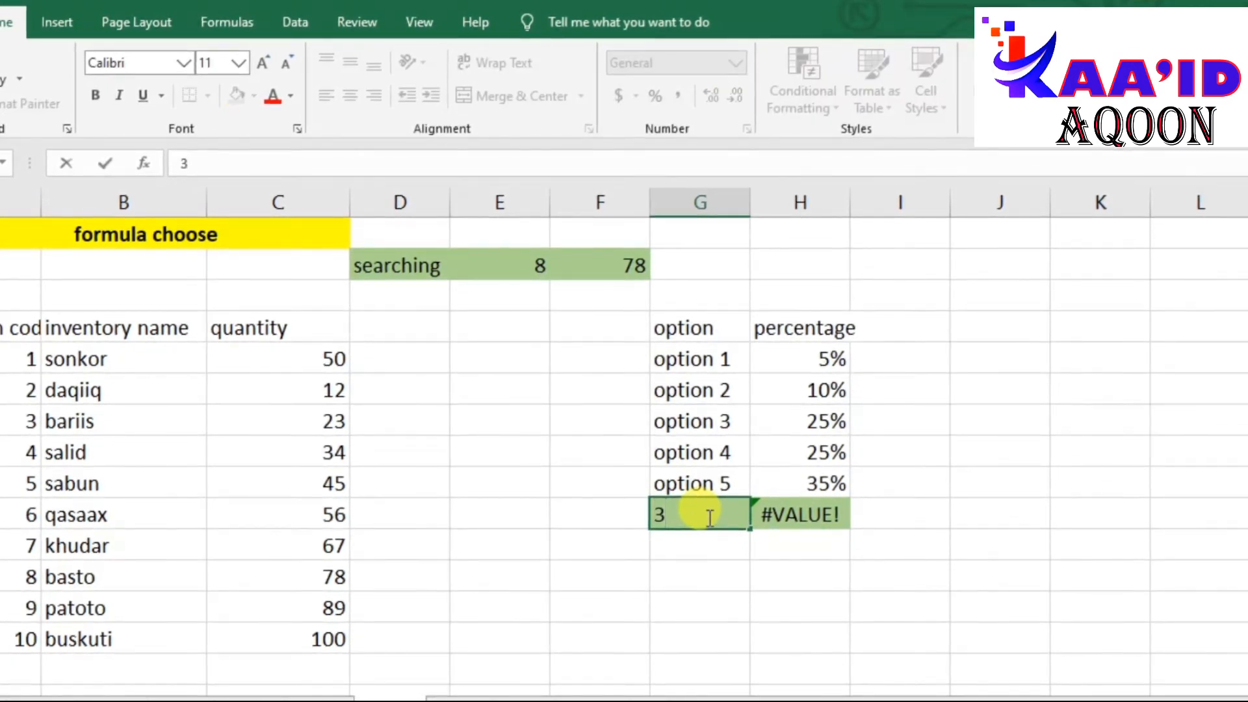
pyautogui.press('Return')
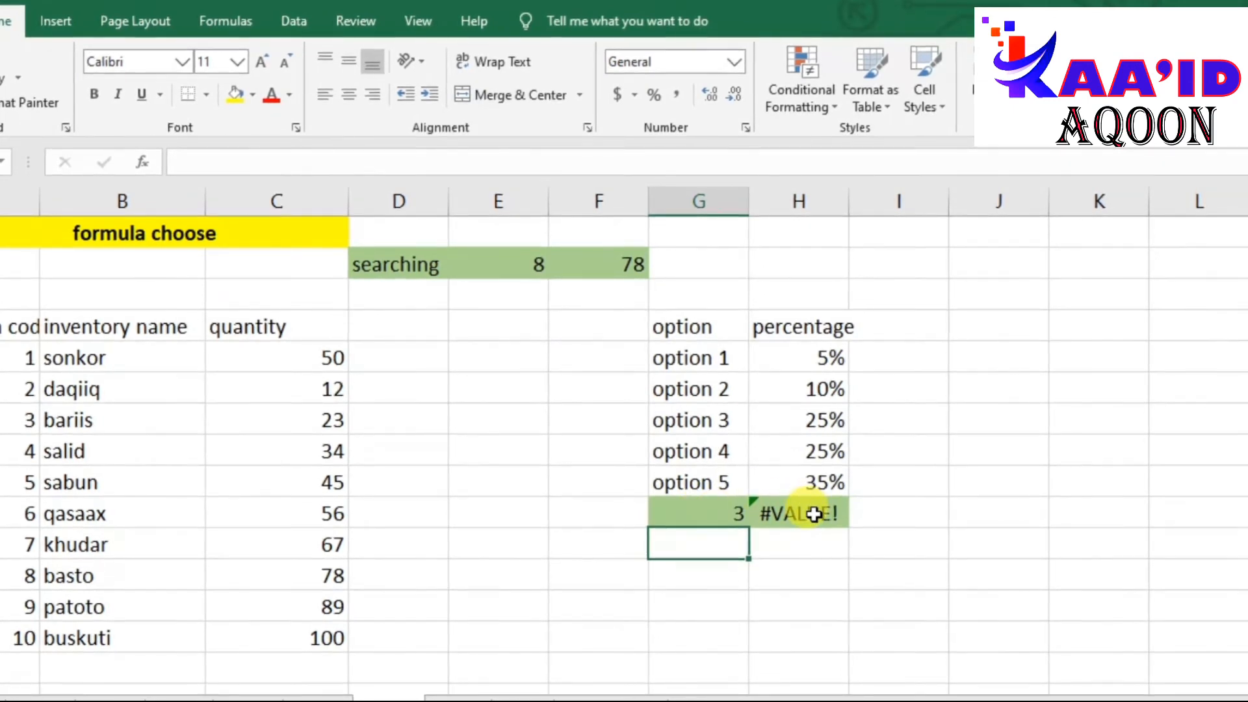
pyautogui.click(738, 513)
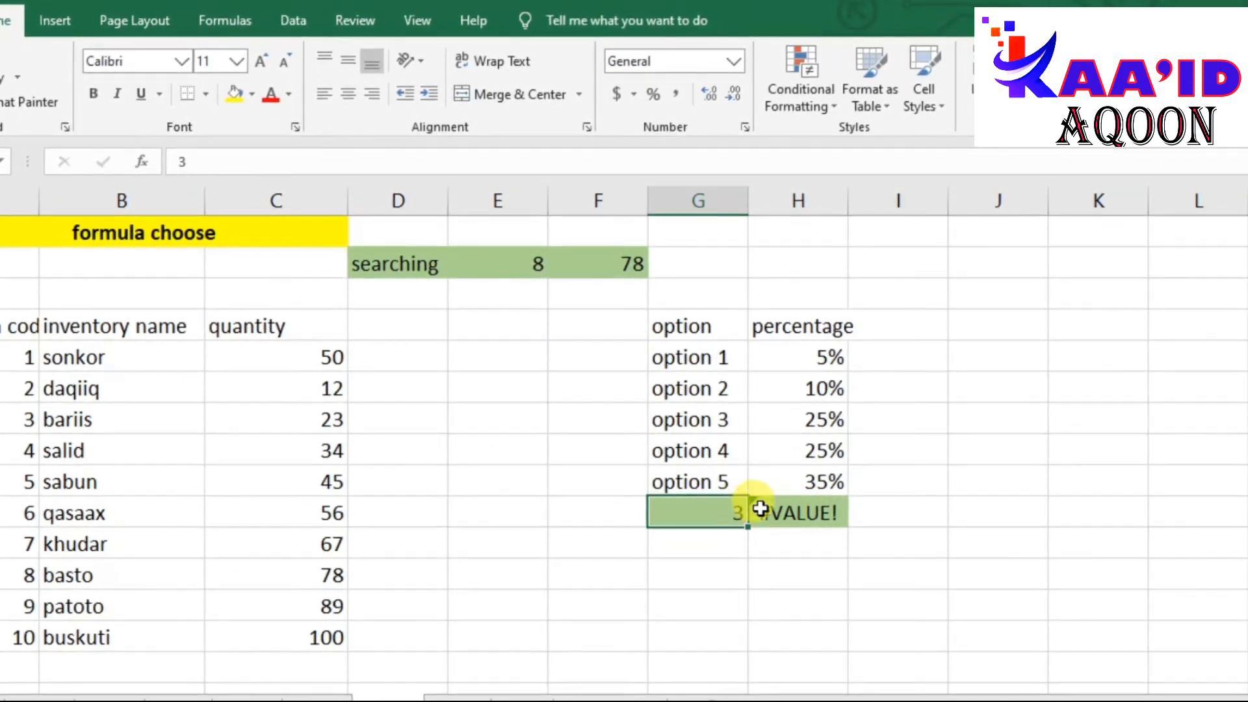
# Correct the formula in H10 to =CHOOSE(G10,H5,H6,H7,H8,H9) so G10 serves as the index number.
pyautogui.click(803, 516)
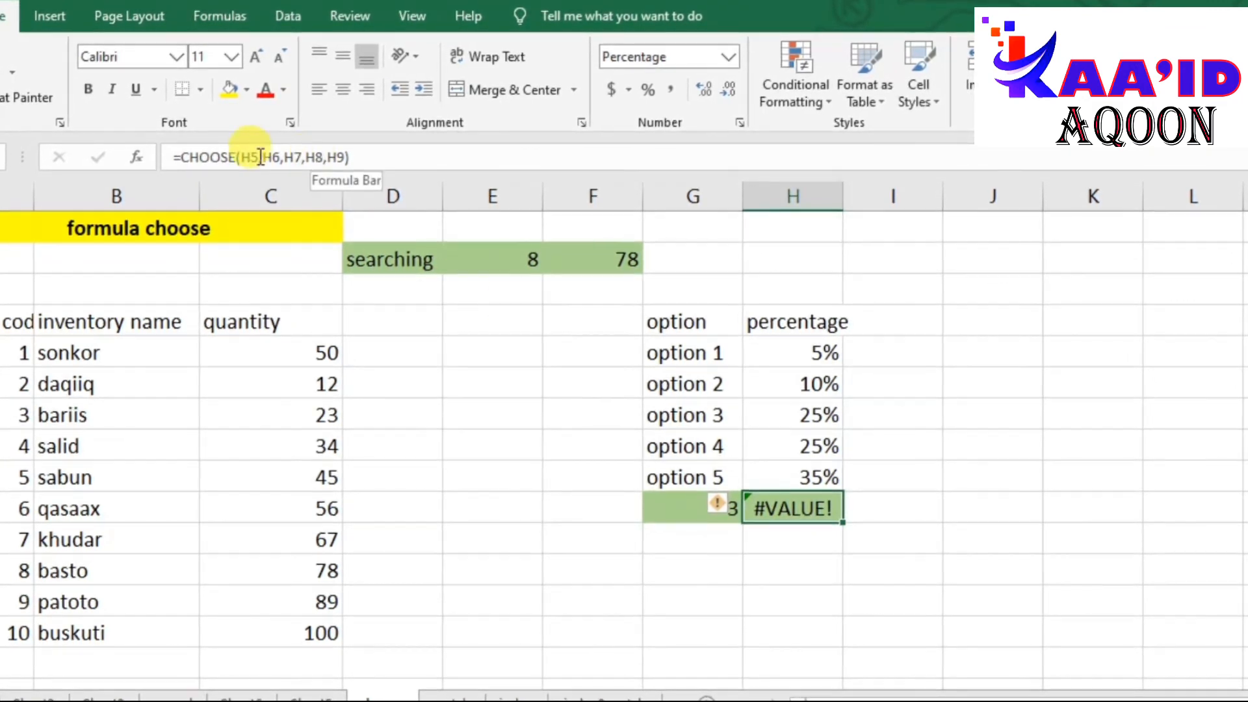
pyautogui.doubleClick(804, 508)
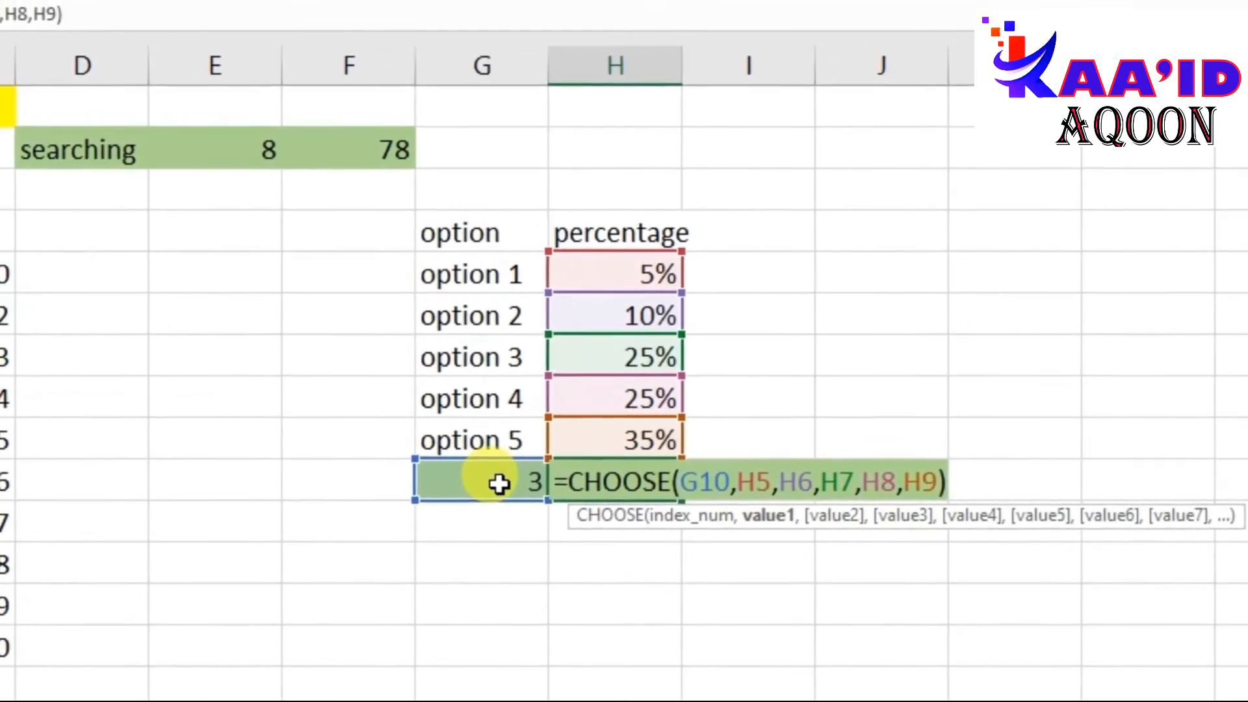
pyautogui.press('Return')
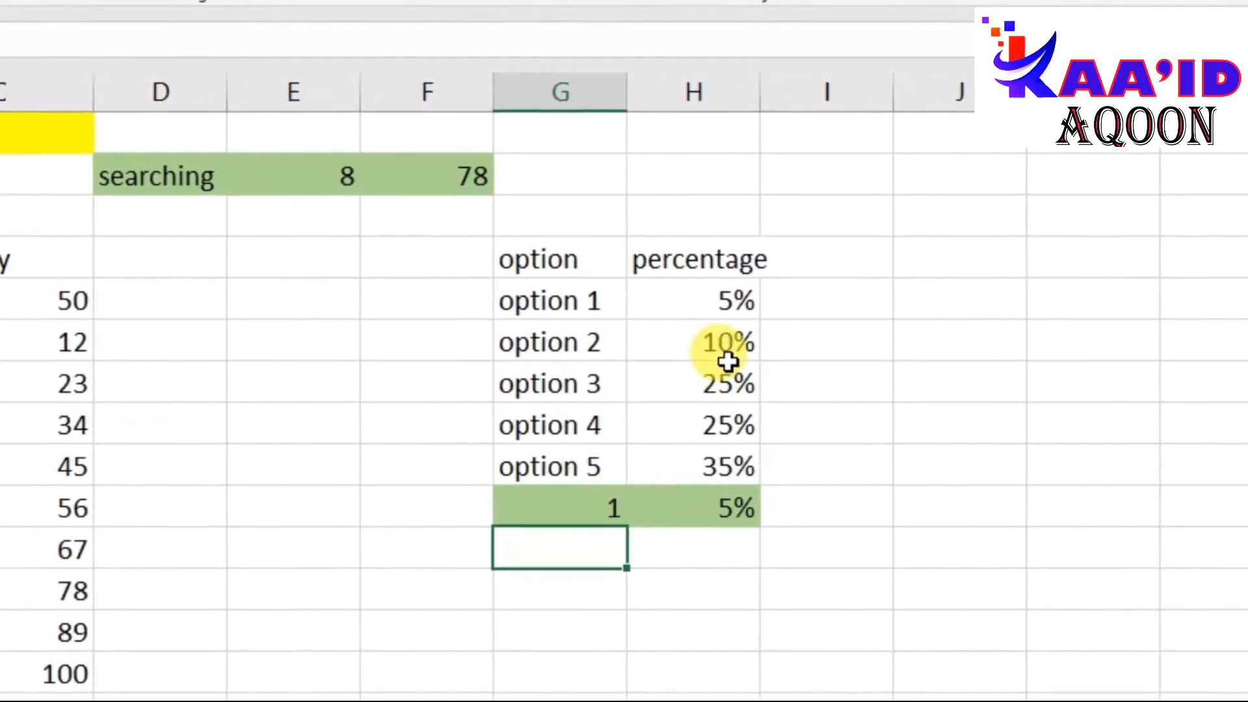
# Change the option number in G10 to 5.
pyautogui.click(611, 509)
pyautogui.write('5')
pyautogui.press('Return')
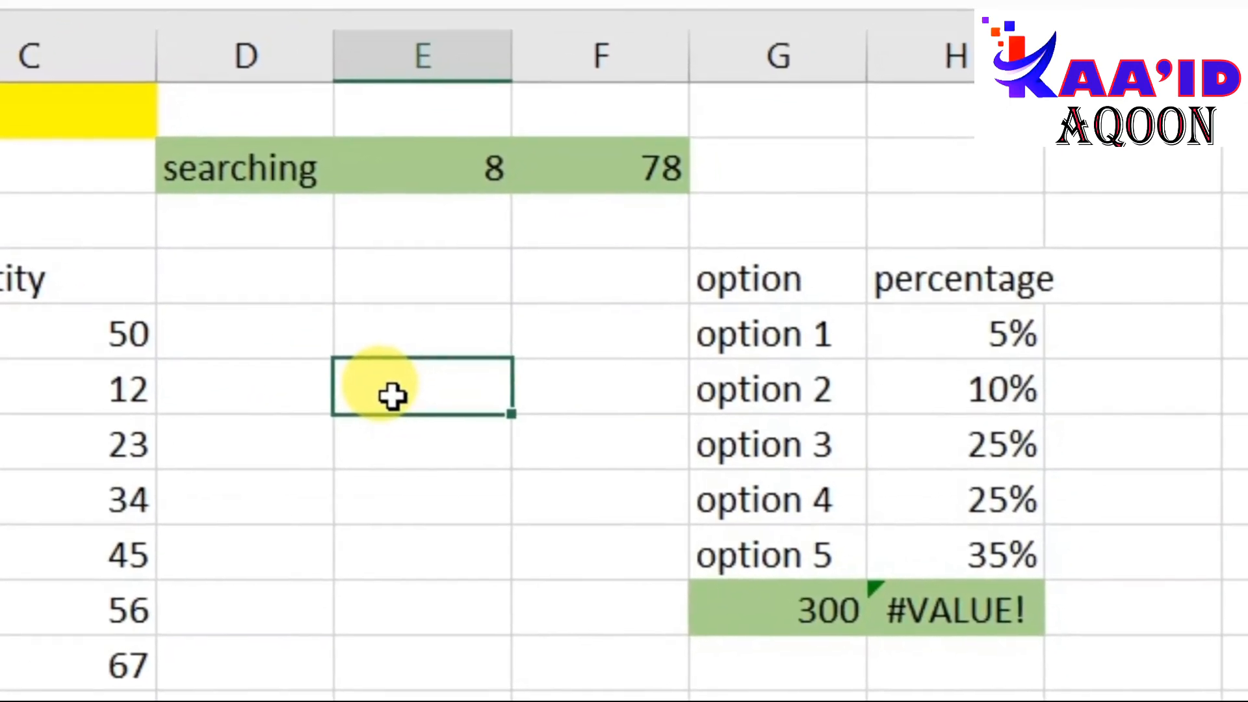
# Begin a CHOOSE formula in E6, using the empty cell D6 as the index number.
pyautogui.write('=')
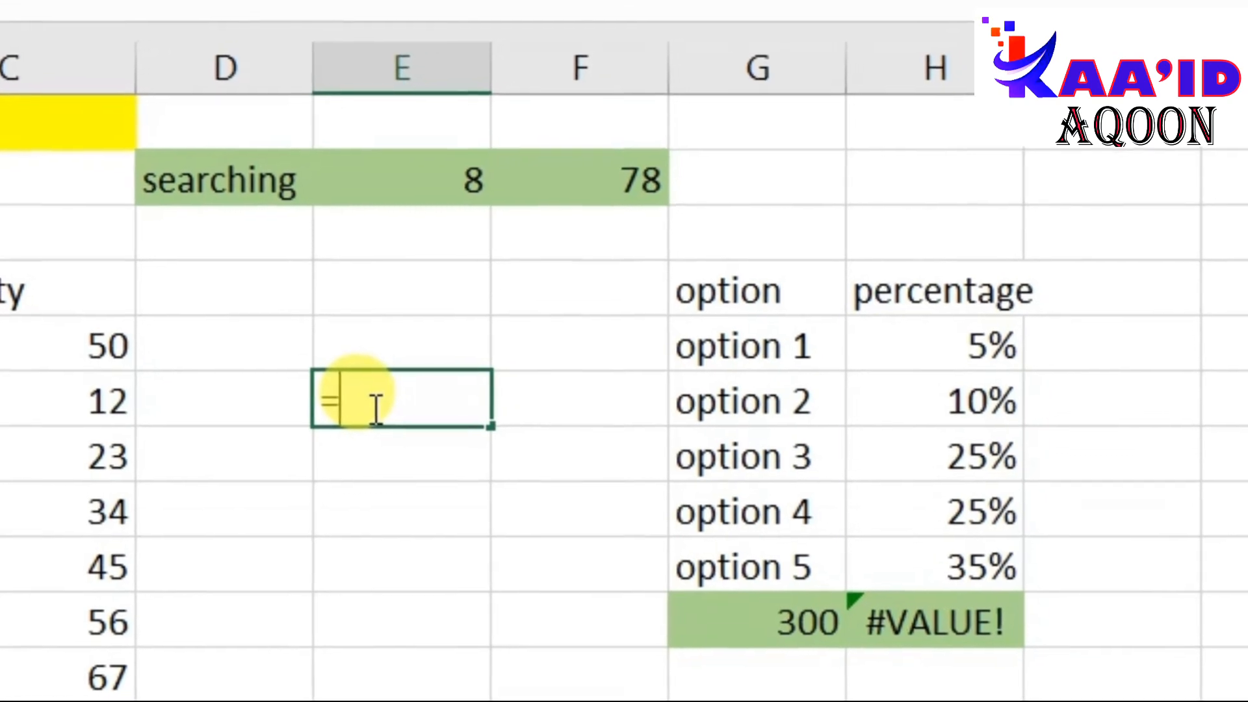
pyautogui.write('choos')
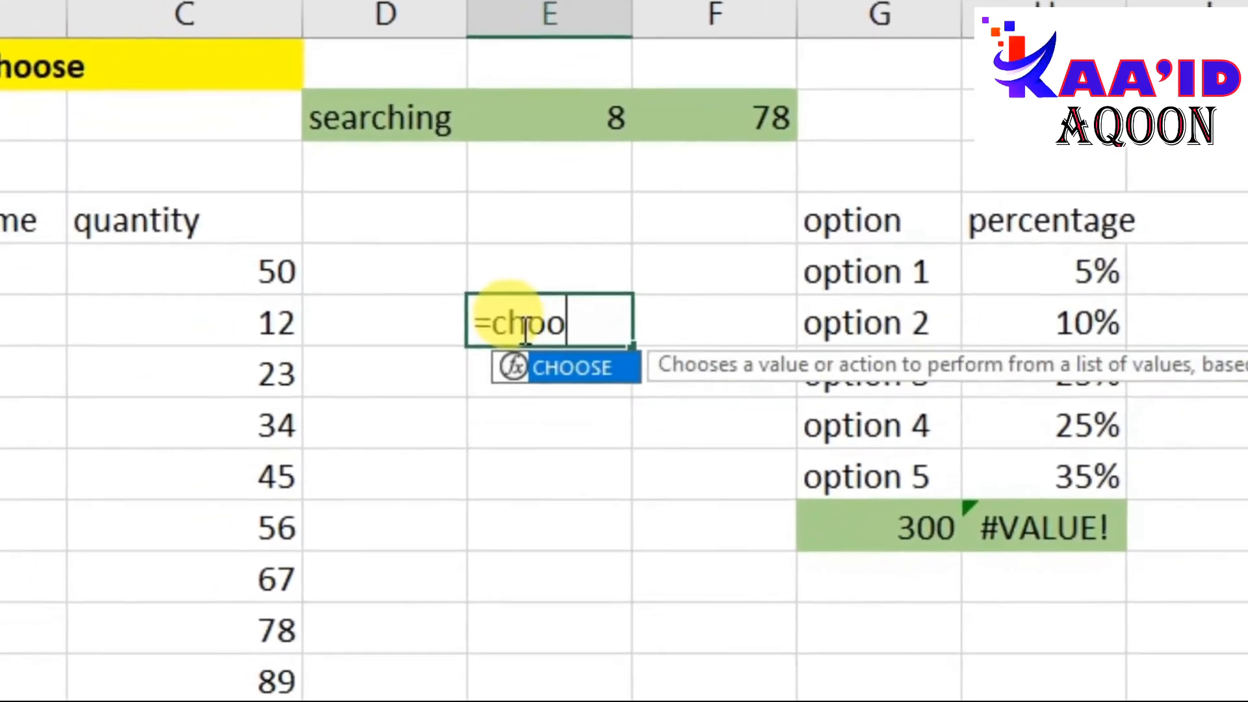
pyautogui.write('e')
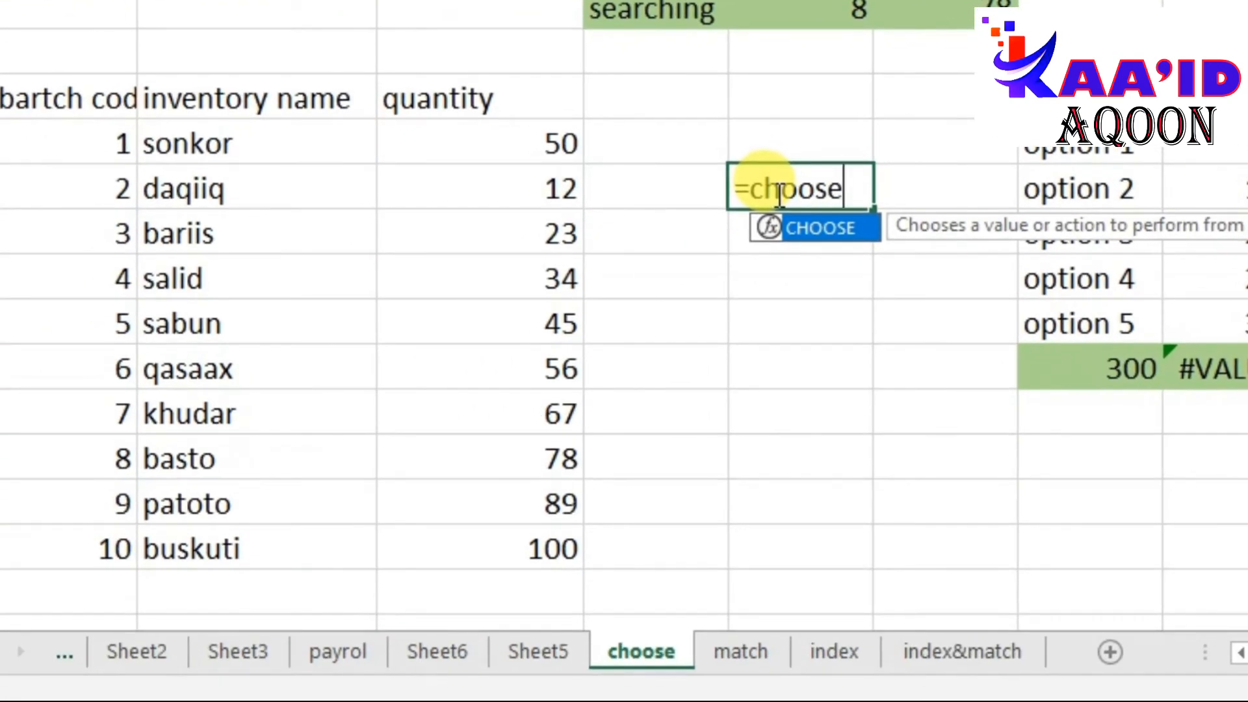
pyautogui.press('Tab')
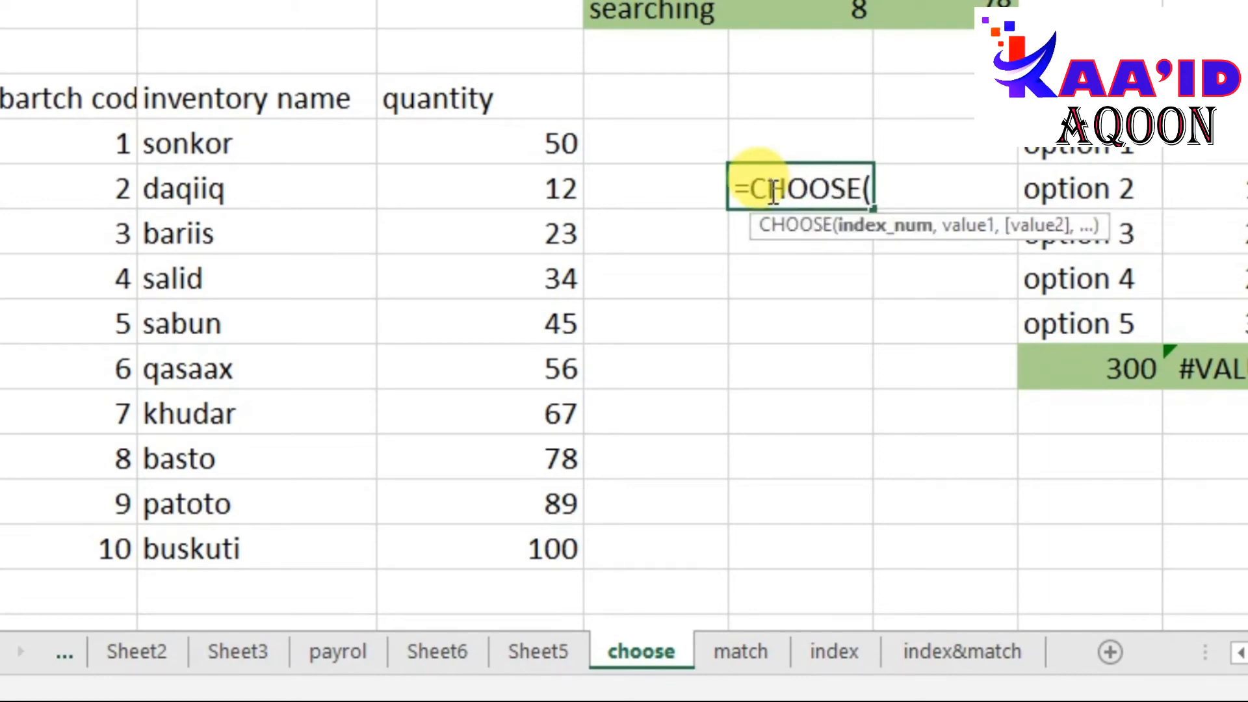
pyautogui.click(676, 189)
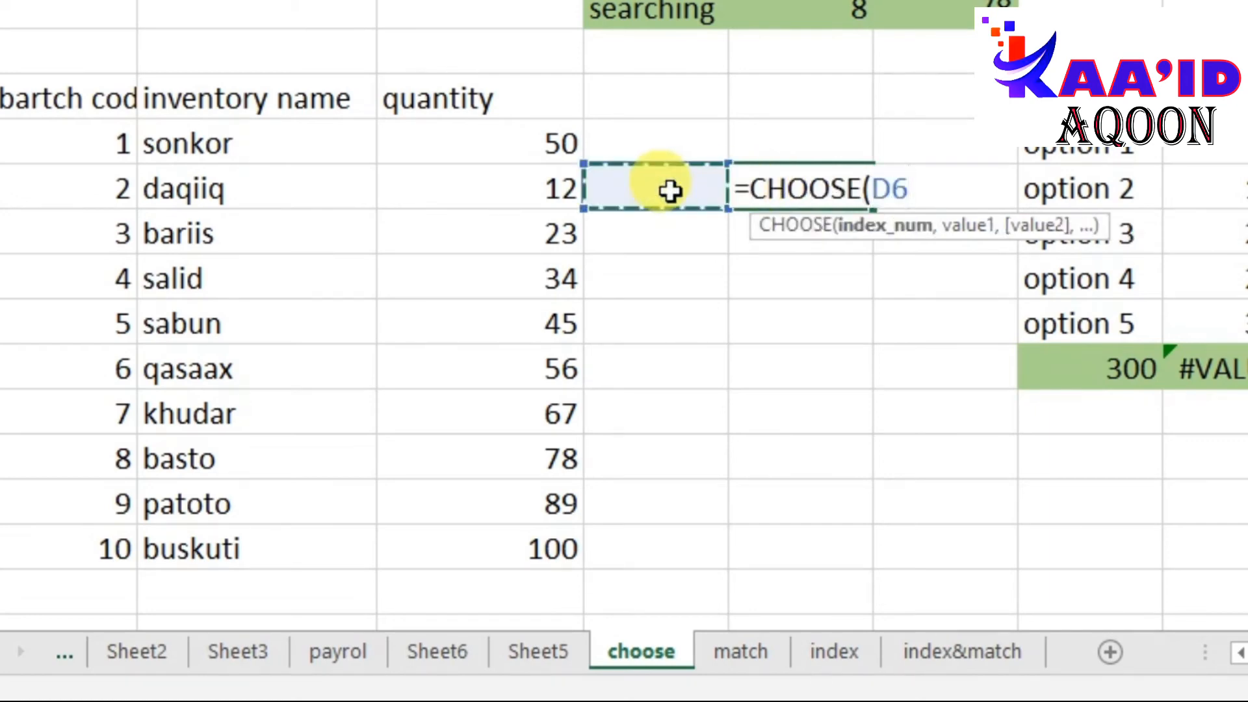
pyautogui.write(',')
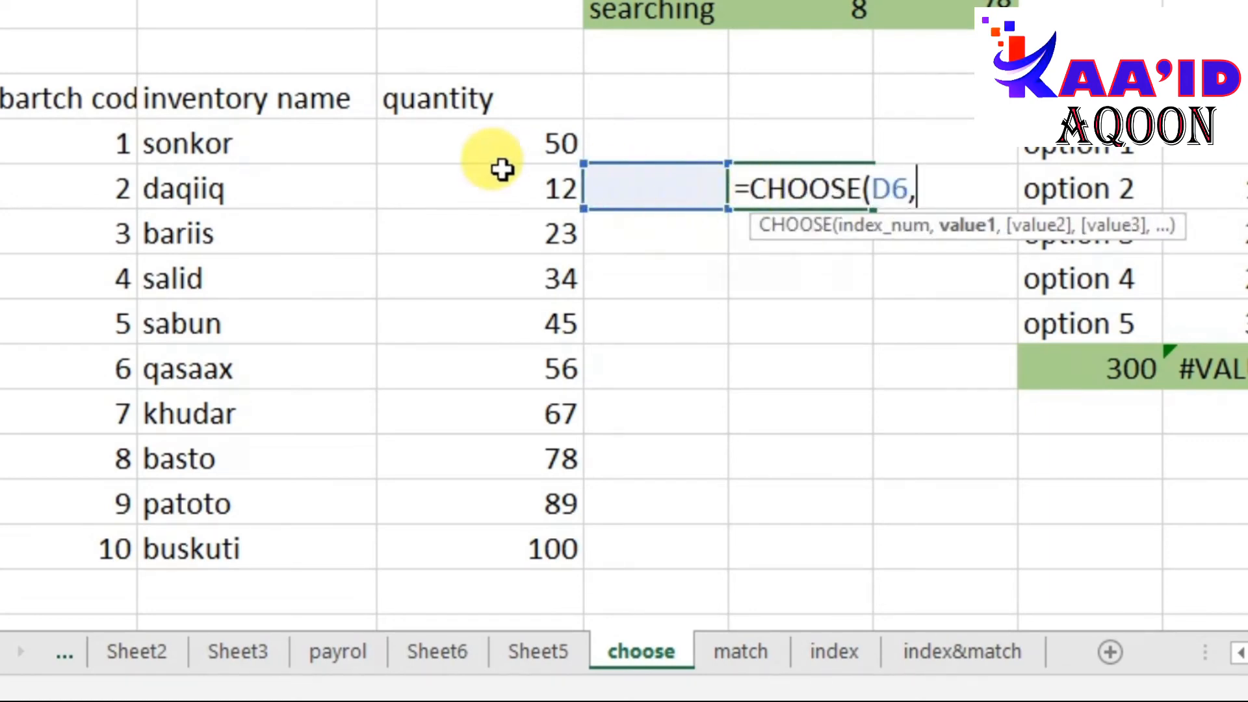
# Add the inventory name cells B5 through B14 as separate values of the CHOOSE formula in E6 and complete it.
pyautogui.click(286, 135)
pyautogui.write(',')
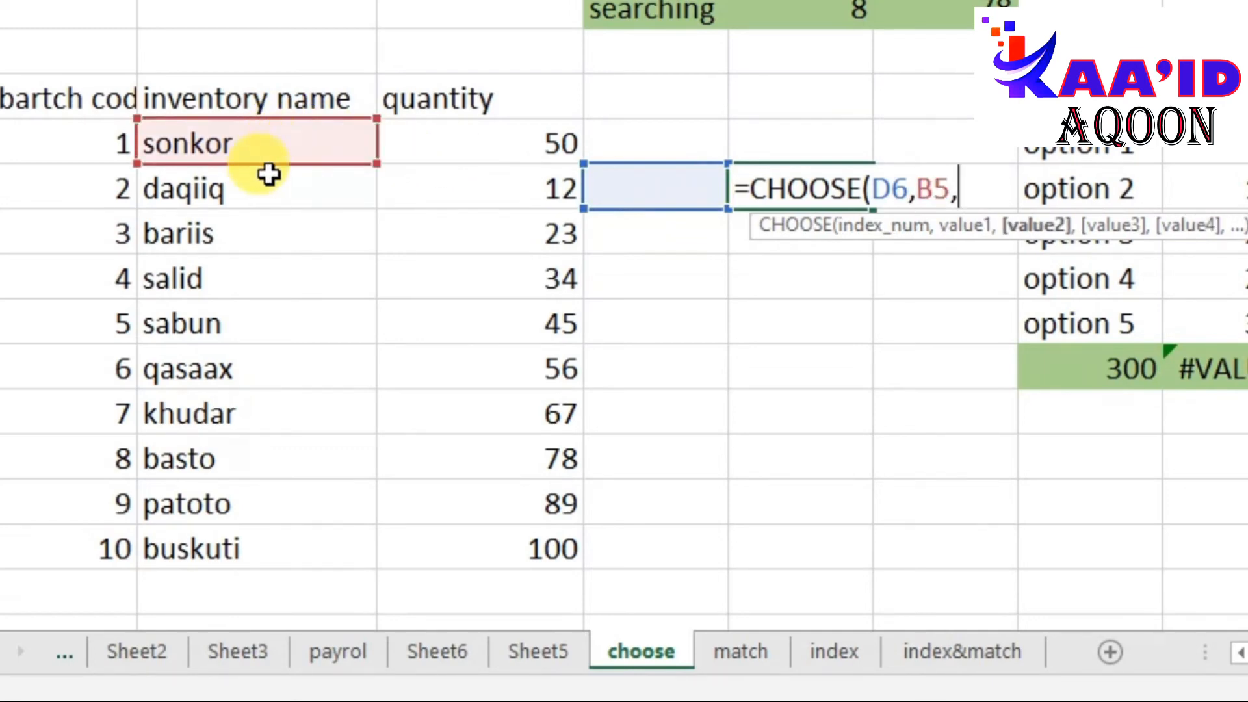
pyautogui.click(269, 185)
pyautogui.write(',')
pyautogui.click(271, 237)
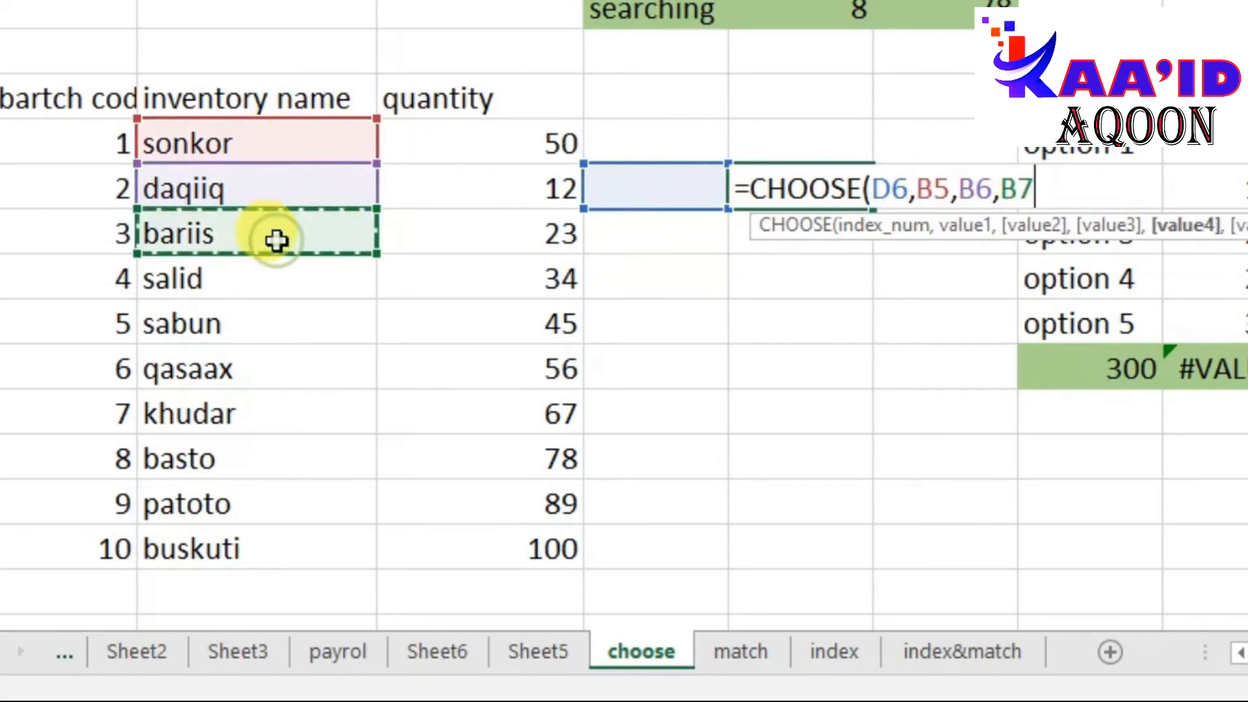
pyautogui.write(',')
pyautogui.click(286, 285)
pyautogui.write(',')
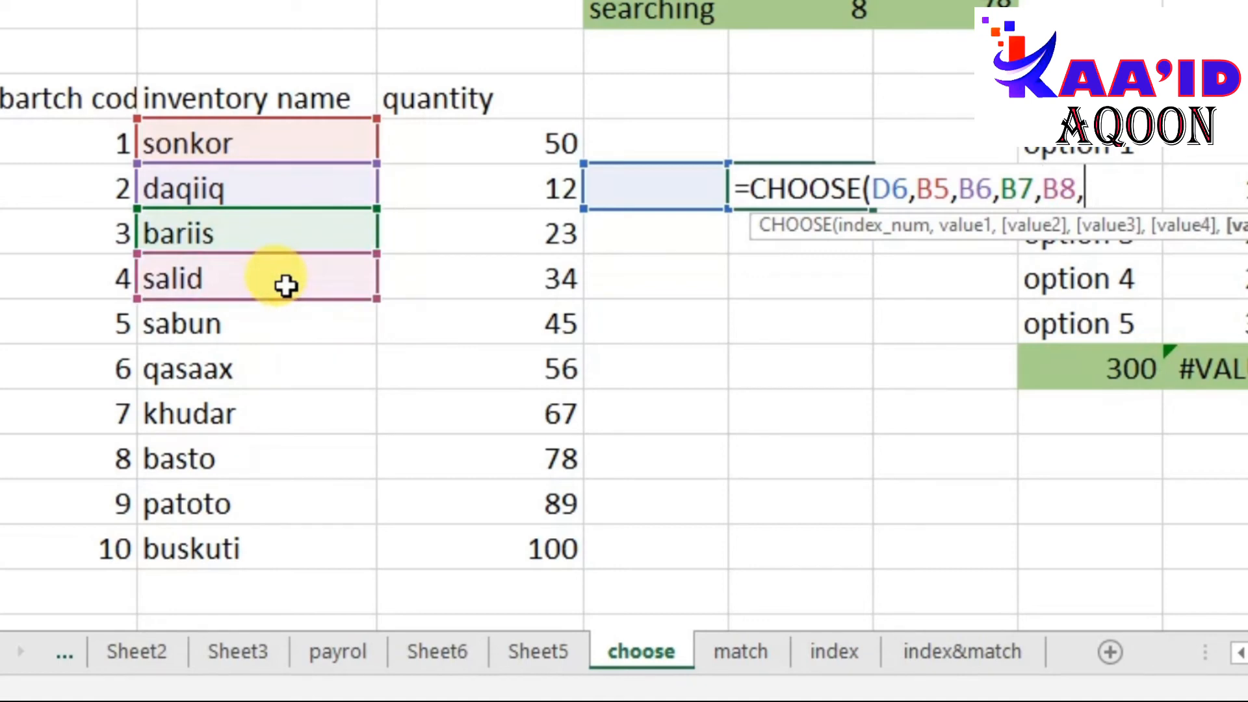
pyautogui.click(286, 327)
pyautogui.write(',')
pyautogui.click(284, 383)
pyautogui.write(',')
pyautogui.click(285, 416)
pyautogui.write(',')
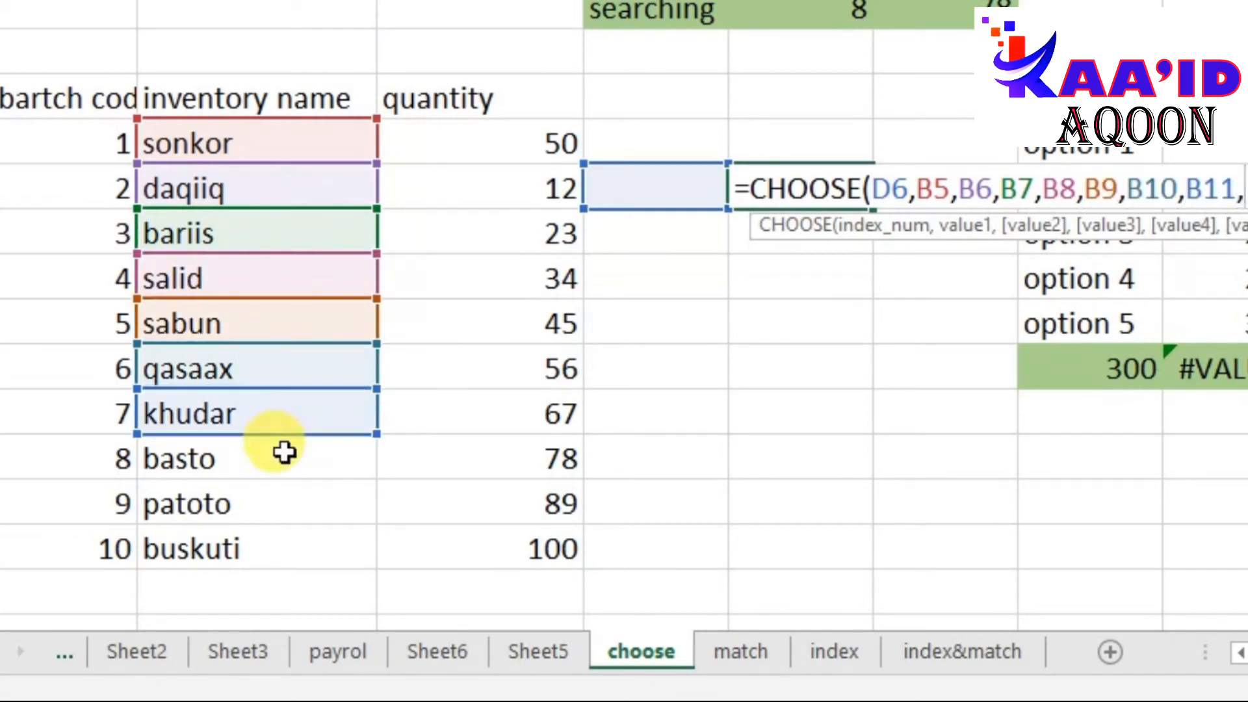
pyautogui.click(287, 459)
pyautogui.write(',')
pyautogui.click(286, 510)
pyautogui.write(',')
pyautogui.click(282, 558)
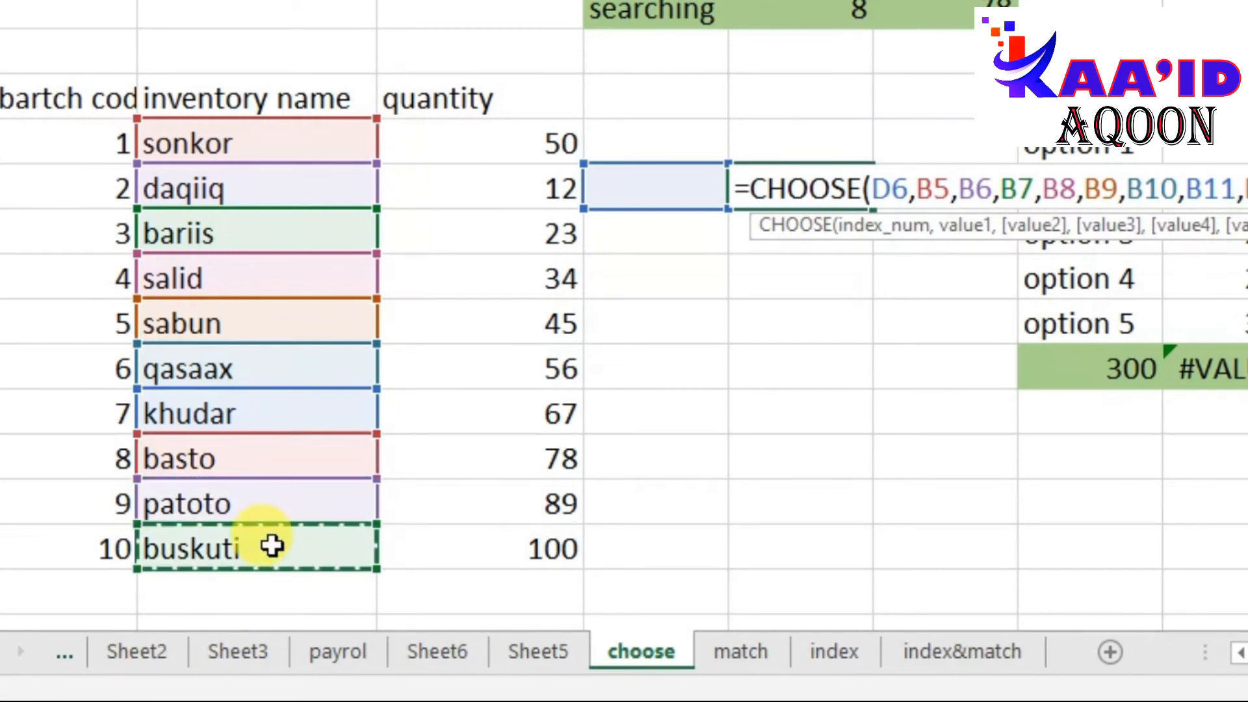
pyautogui.press('Return')
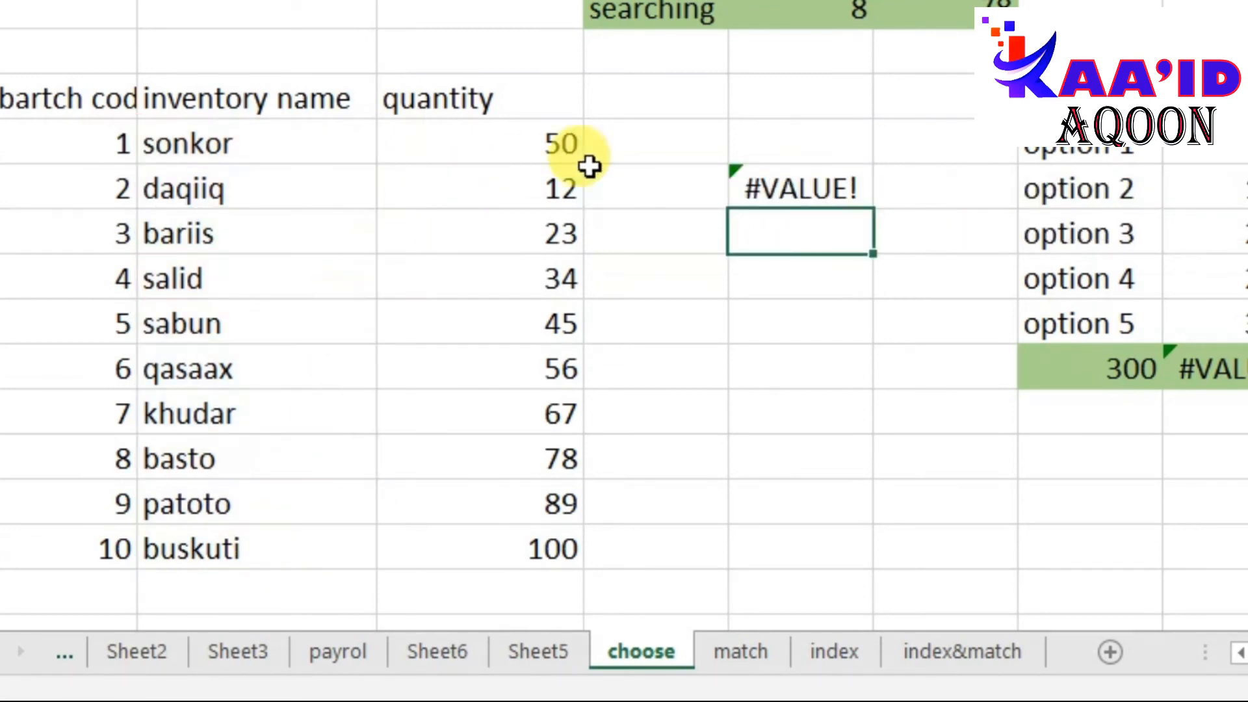
# Enter 8 in D6 as the batch code whose inventory name is looked up.
pyautogui.click(668, 195)
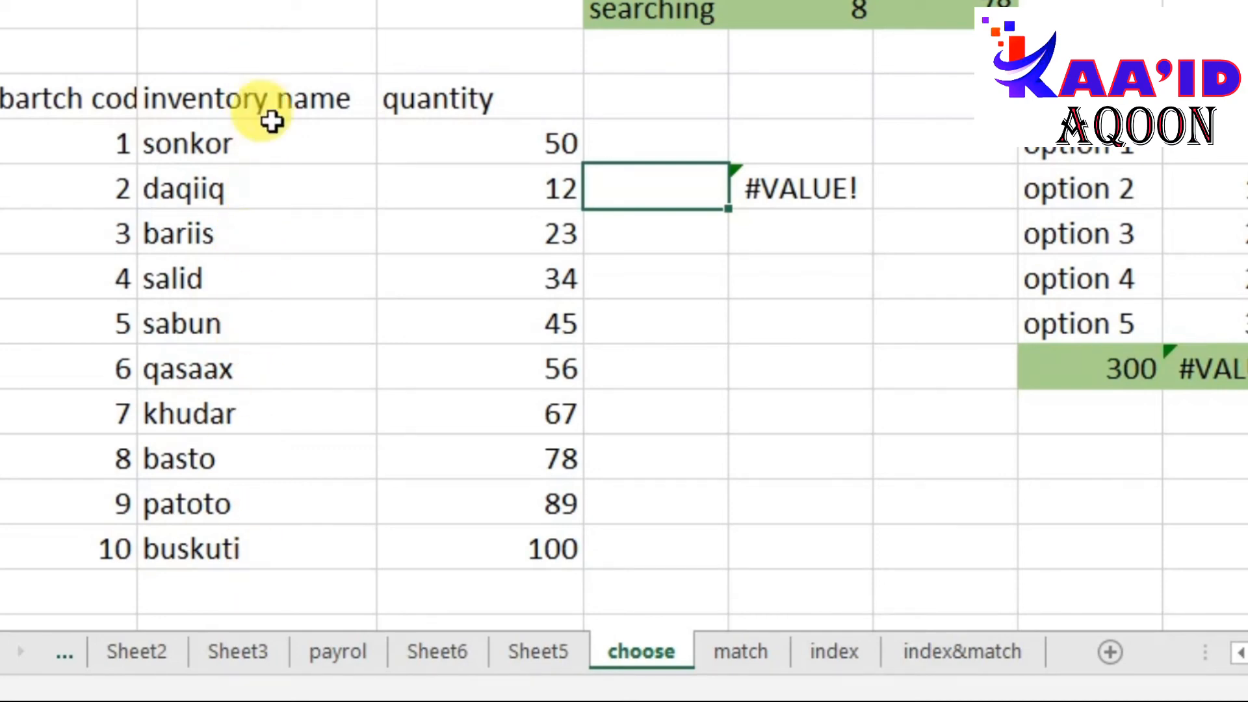
pyautogui.write('8')
pyautogui.press('Return')
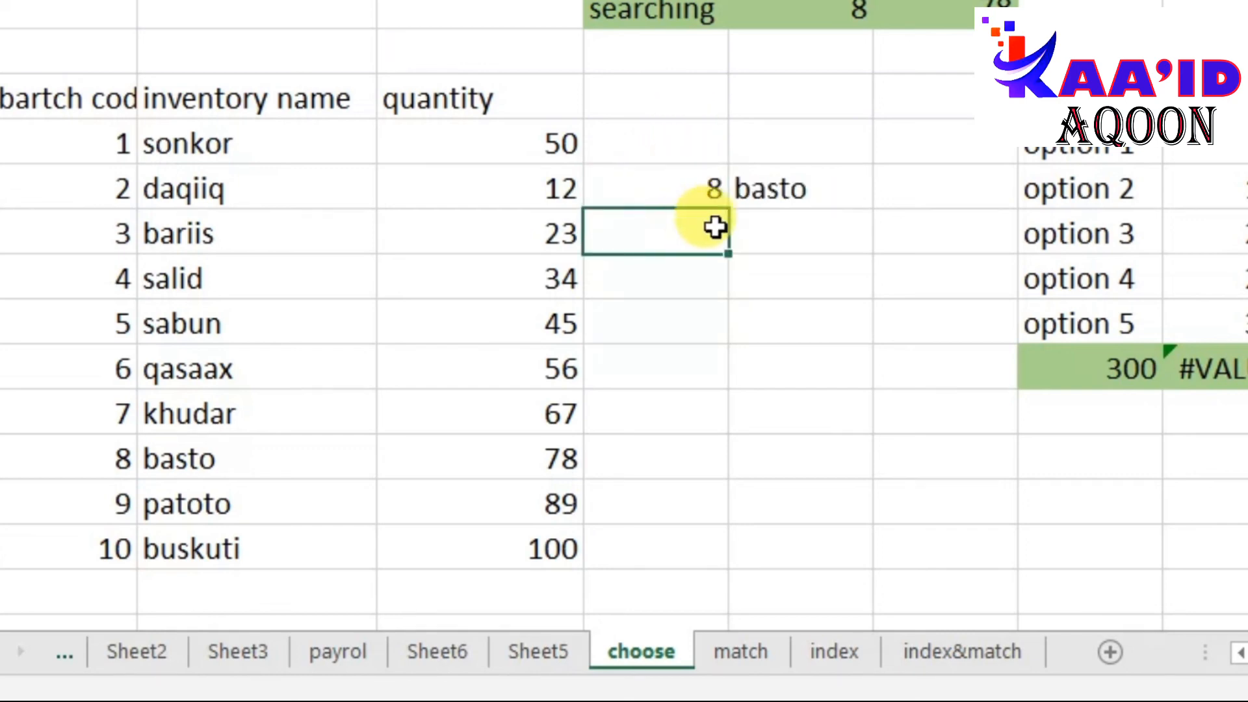